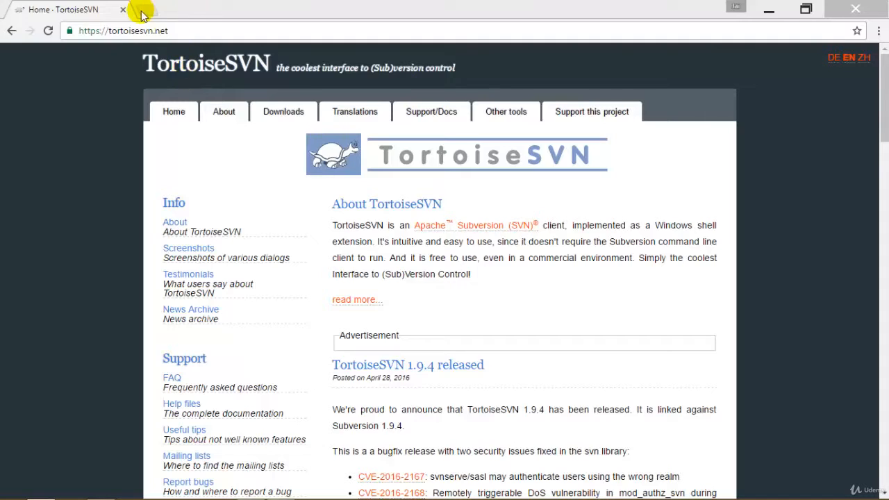
Step: Open the TortoiseSVN downloads page and download the 64-bit installer of version 1.9.4
{"action": "double_click", "coordinate": [114, 30]}
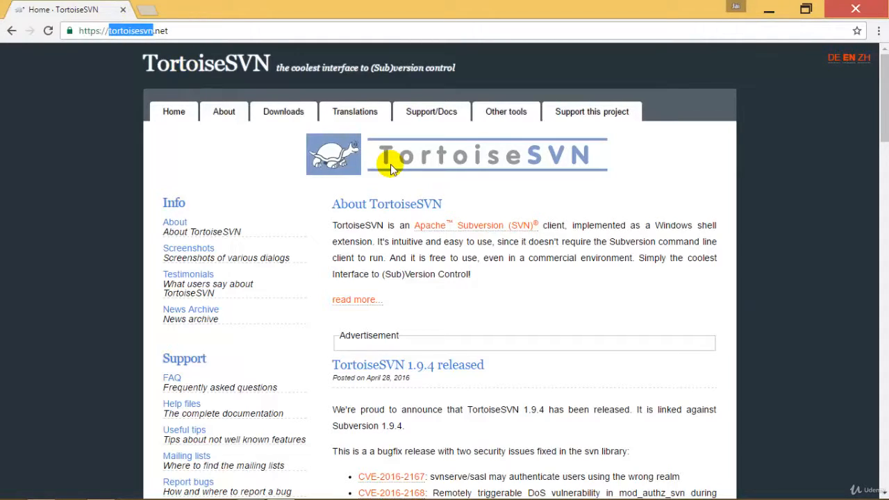
{"action": "left_click", "coordinate": [291, 118]}
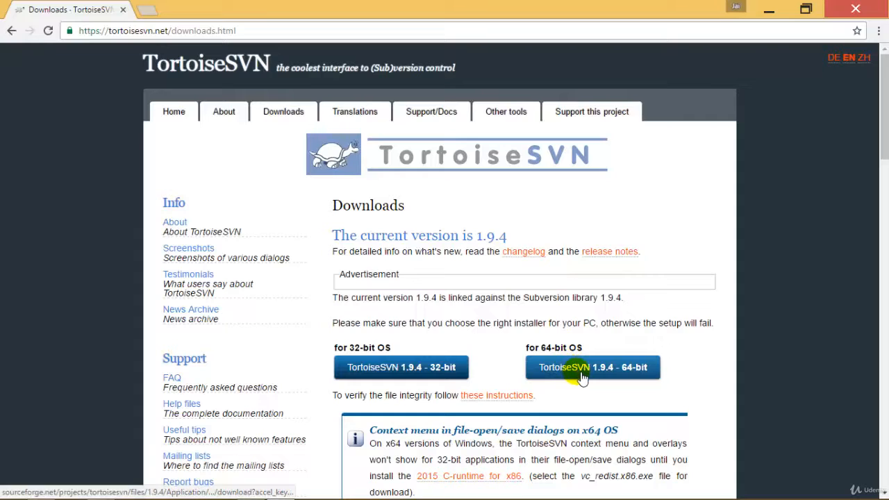
{"action": "left_click", "coordinate": [629, 374]}
{"action": "left_click", "coordinate": [630, 379]}
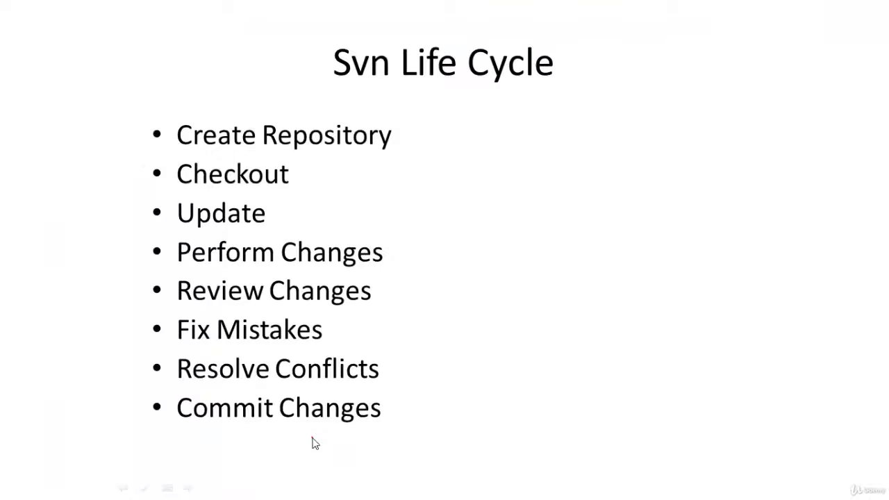
{"action": "left_click", "coordinate": [312, 439]}
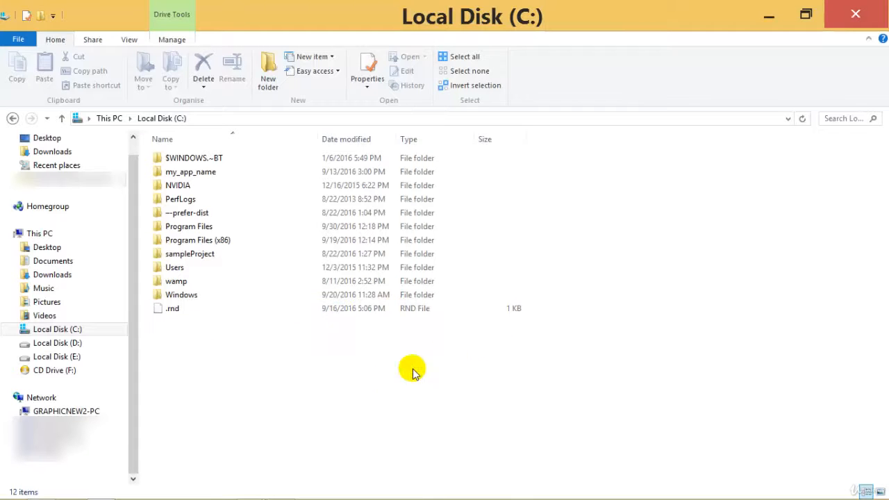
Step: Create a new folder named svn on Local Disk (C:)
{"action": "right_click", "coordinate": [283, 360]}
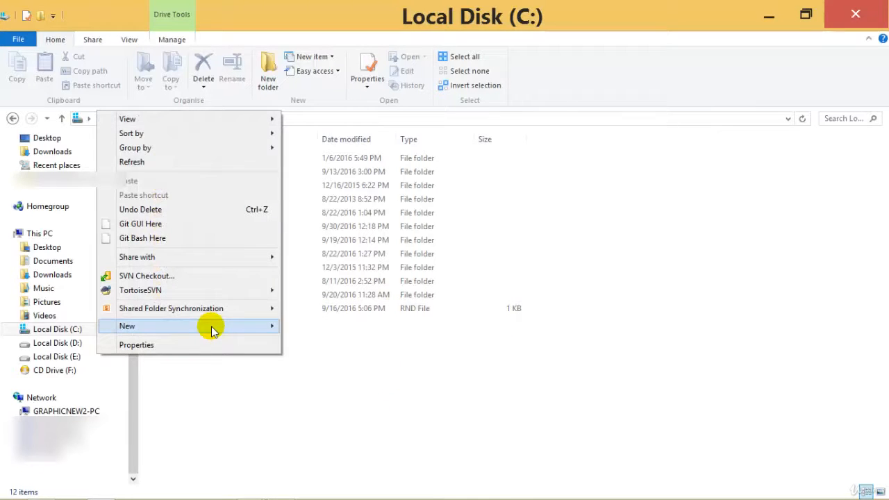
{"action": "mouse_move", "coordinate": [236, 327]}
{"action": "left_click", "coordinate": [65, 327]}
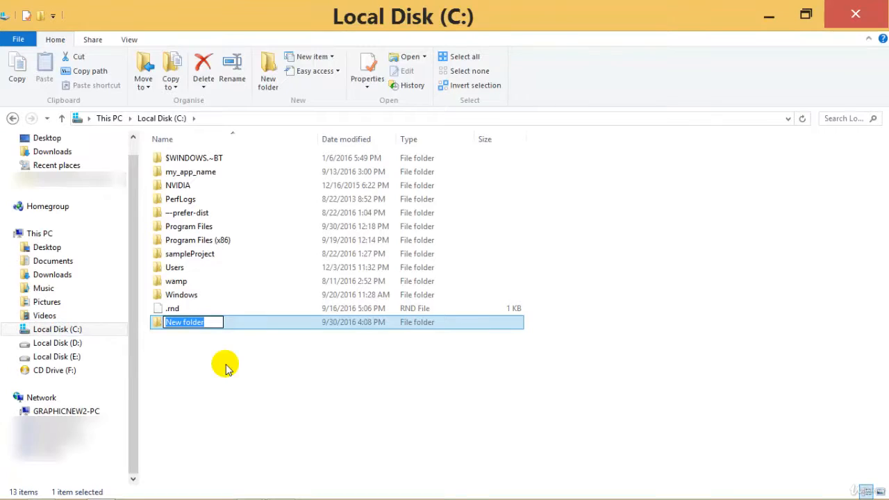
{"action": "type", "text": "svn"}
{"action": "key", "text": "Return"}
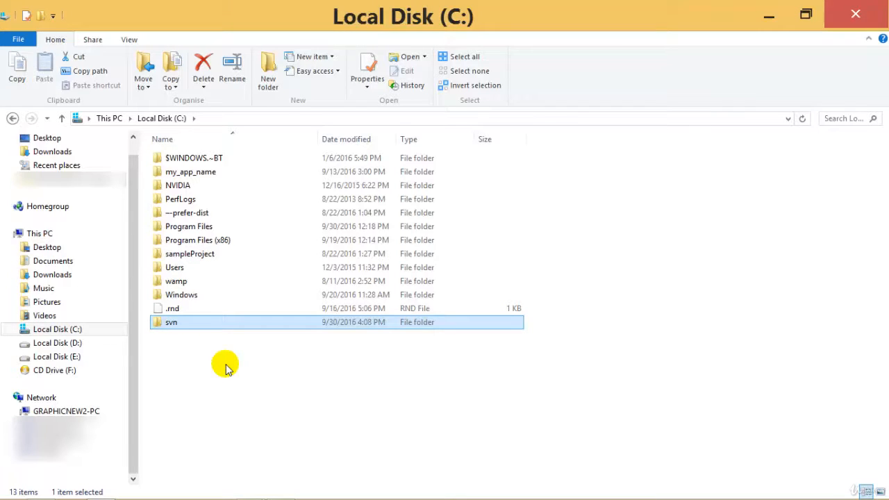
Step: Create a TortoiseSVN repository in the svn folder and generate its default trunk/branches/tags folder structure
{"action": "right_click", "coordinate": [231, 326]}
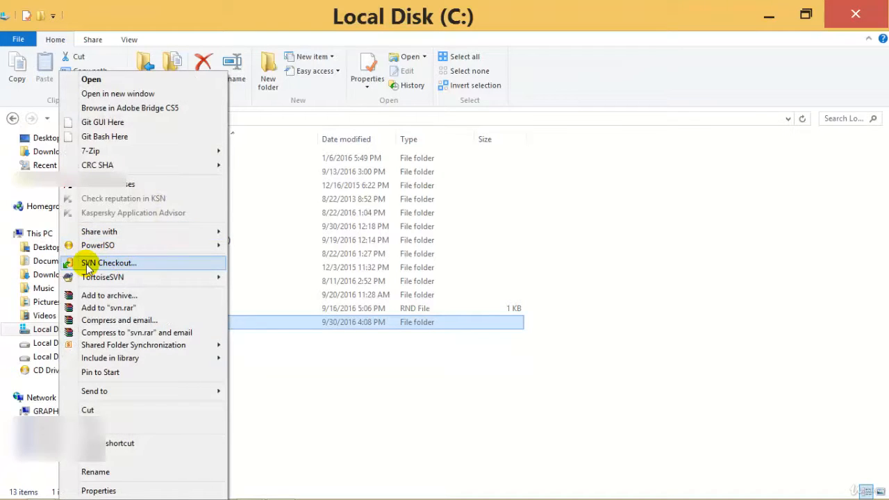
{"action": "mouse_move", "coordinate": [102, 282]}
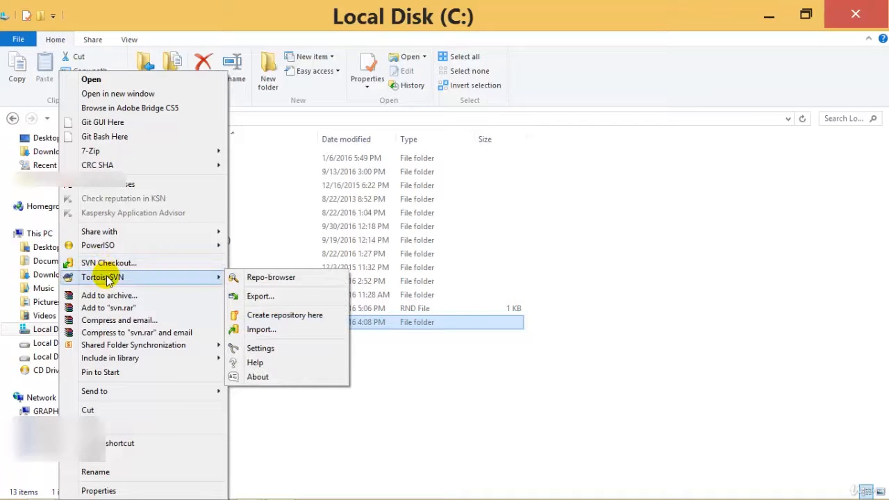
{"action": "left_click", "coordinate": [261, 314]}
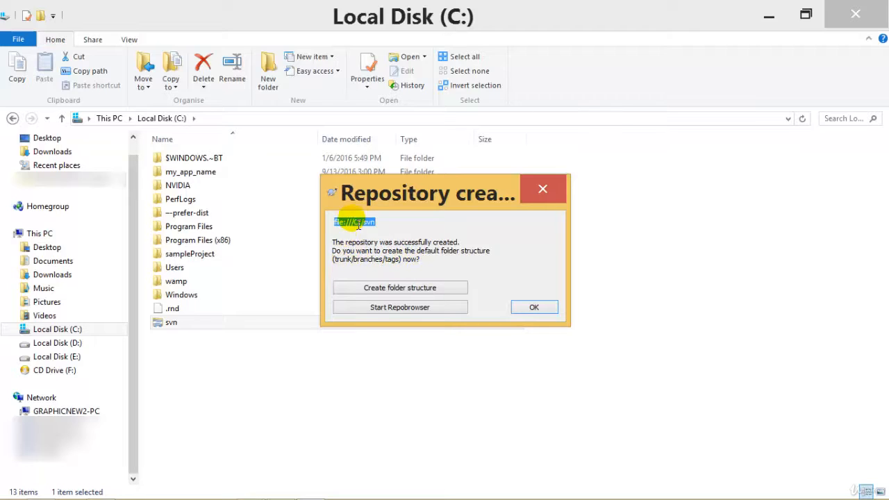
{"action": "left_click_drag", "start_coordinate": [379, 224], "coordinate": [355, 222]}
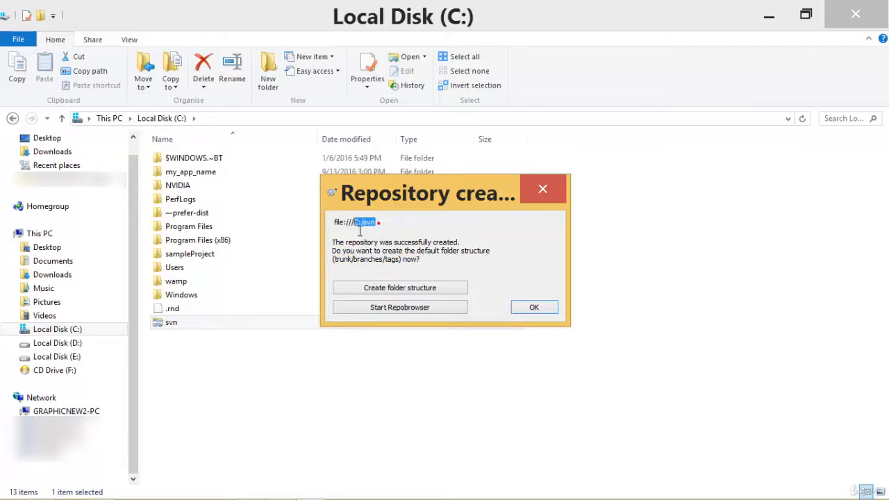
{"action": "left_click", "coordinate": [393, 287]}
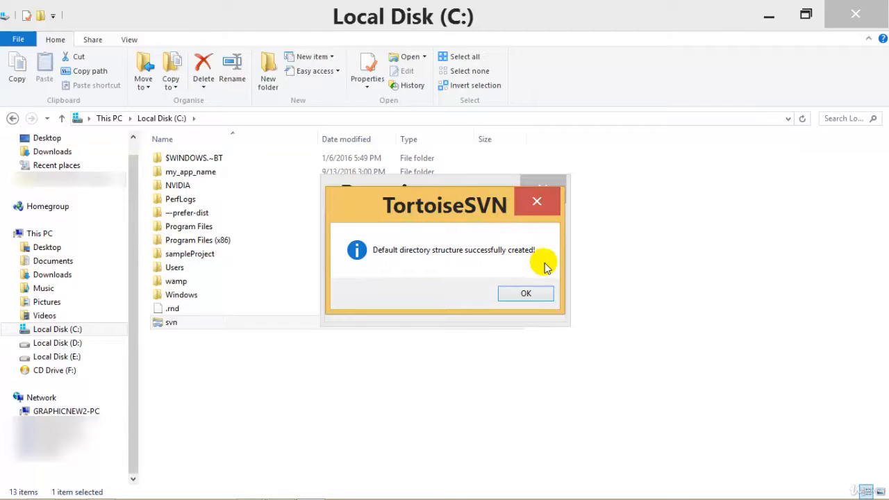
{"action": "left_click", "coordinate": [542, 298]}
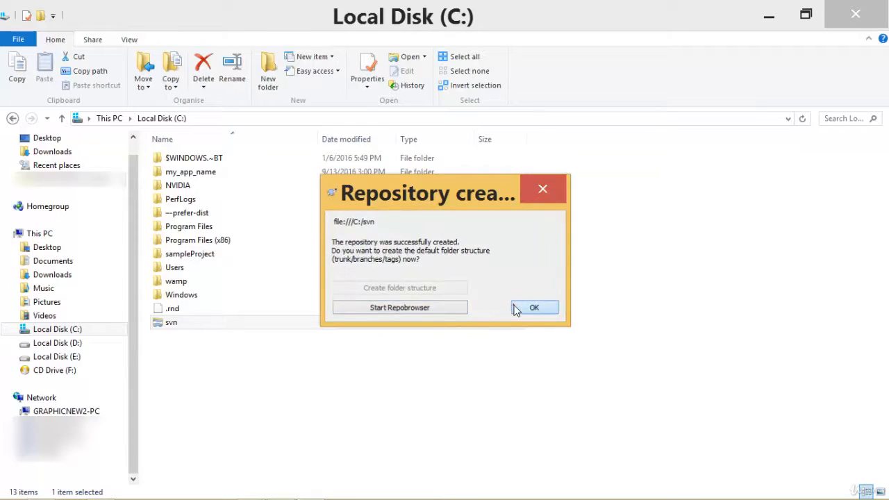
{"action": "left_click", "coordinate": [528, 307]}
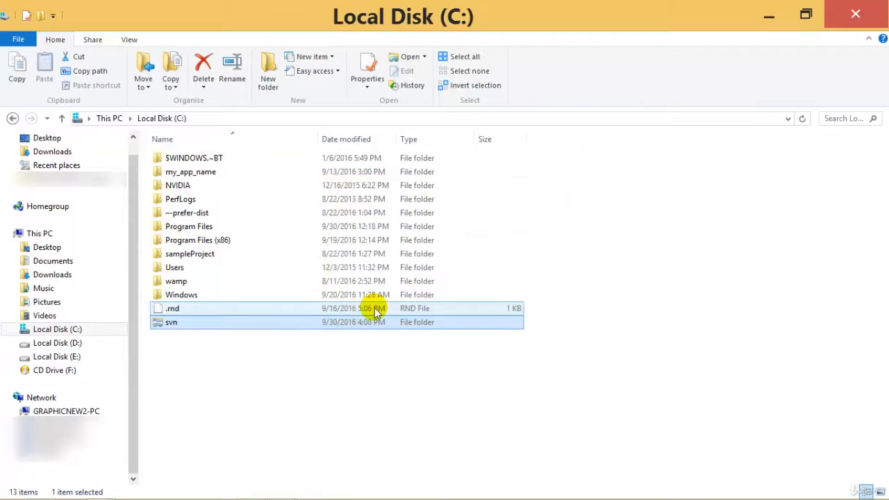
Step: Examine the contents of the conf, db, hooks and locks folders and the svn.ico file in the svn repository
{"action": "double_click", "coordinate": [188, 322]}
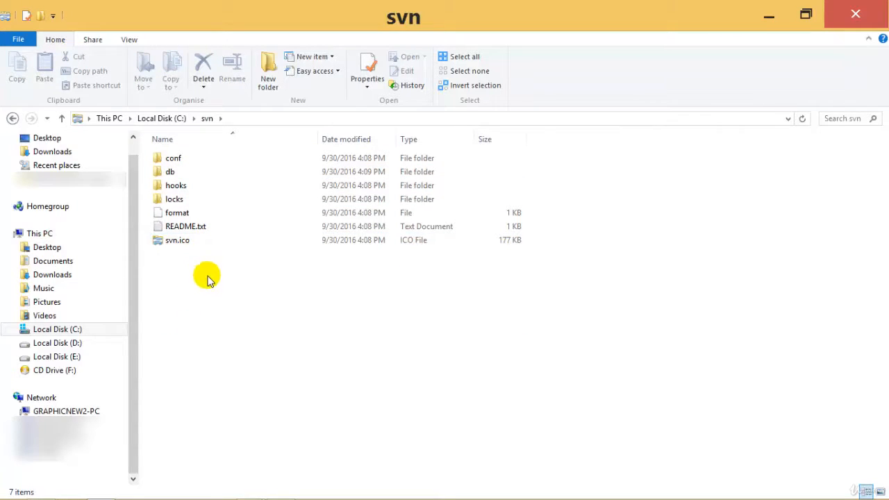
{"action": "double_click", "coordinate": [194, 154]}
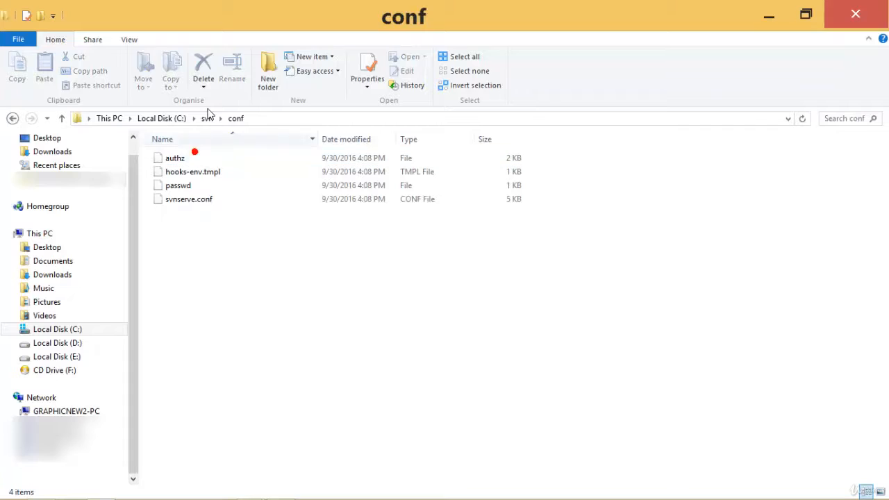
{"action": "left_click", "coordinate": [207, 118]}
{"action": "double_click", "coordinate": [197, 173]}
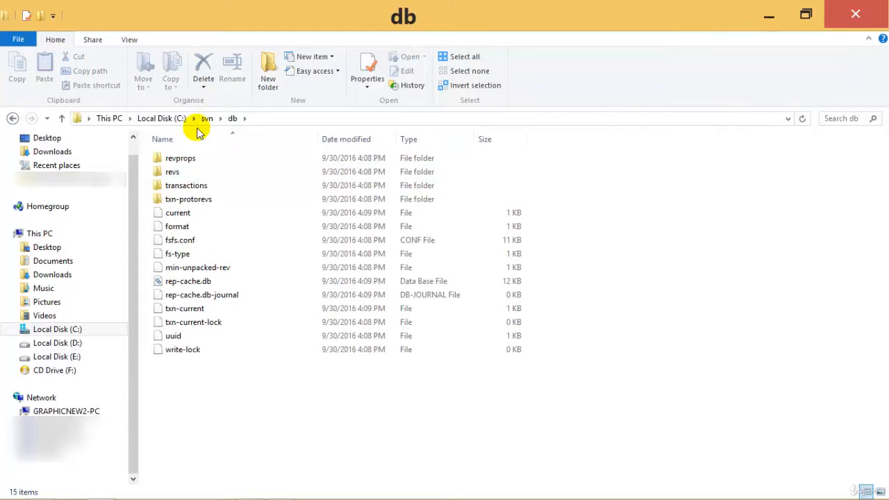
{"action": "left_click", "coordinate": [205, 118]}
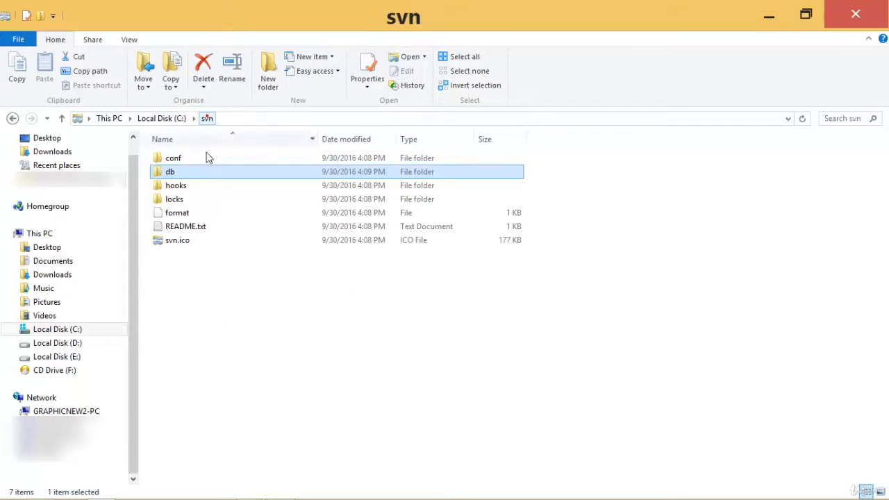
{"action": "double_click", "coordinate": [194, 186]}
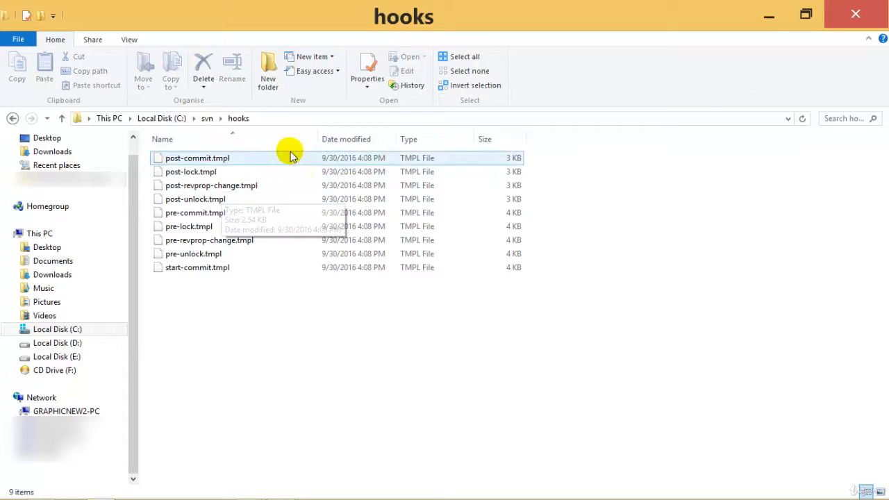
{"action": "left_click", "coordinate": [206, 118]}
{"action": "left_click", "coordinate": [182, 201]}
{"action": "double_click", "coordinate": [181, 200]}
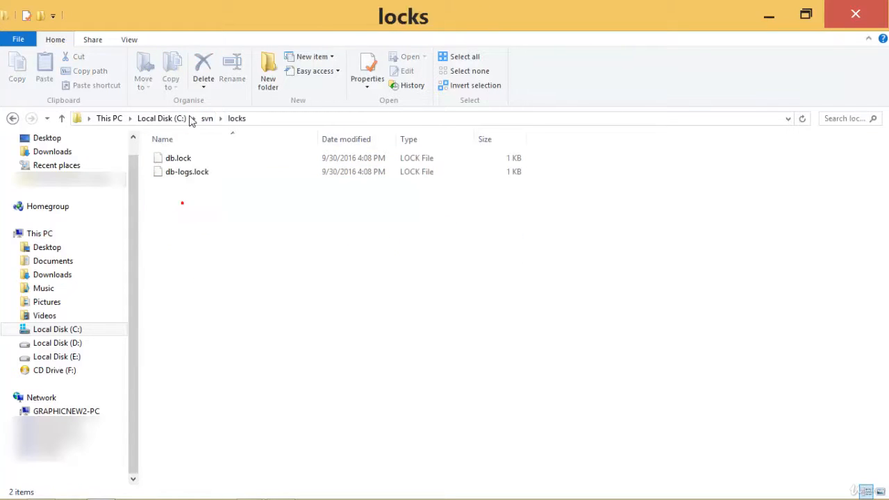
{"action": "left_click", "coordinate": [206, 118]}
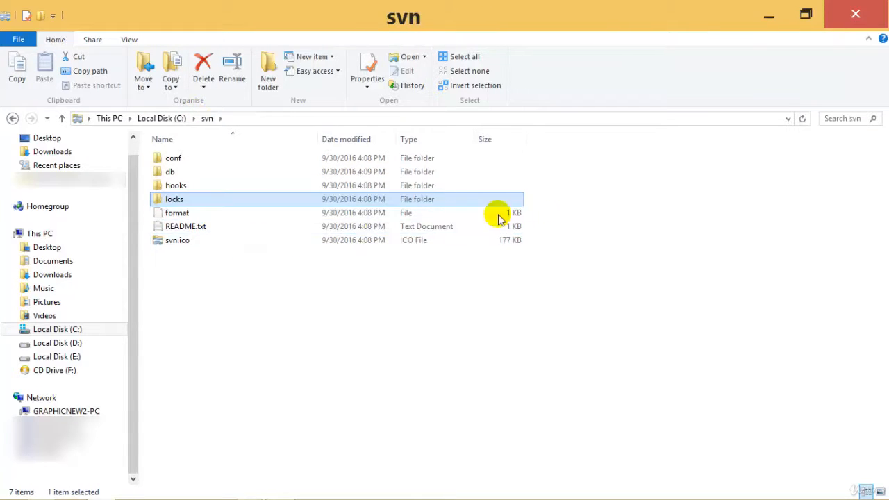
{"action": "double_click", "coordinate": [170, 241]}
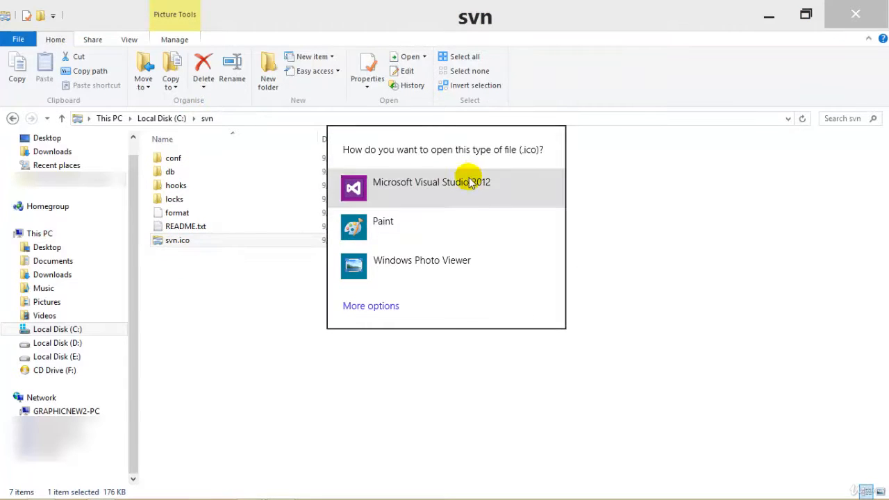
{"action": "left_click", "coordinate": [652, 247]}
Step: Check out the HEAD revision of file:///C:/svn fully recursively into C:\svnwc and review the added folders
{"action": "right_click", "coordinate": [623, 207]}
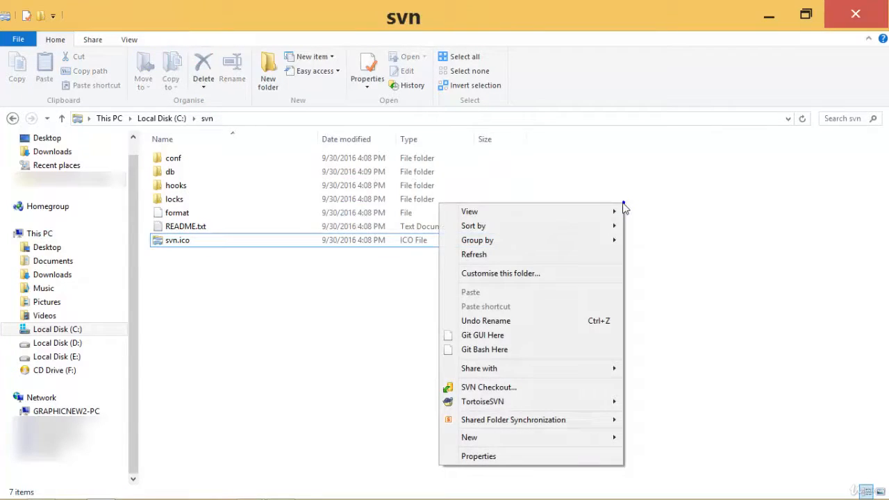
{"action": "left_click", "coordinate": [550, 389]}
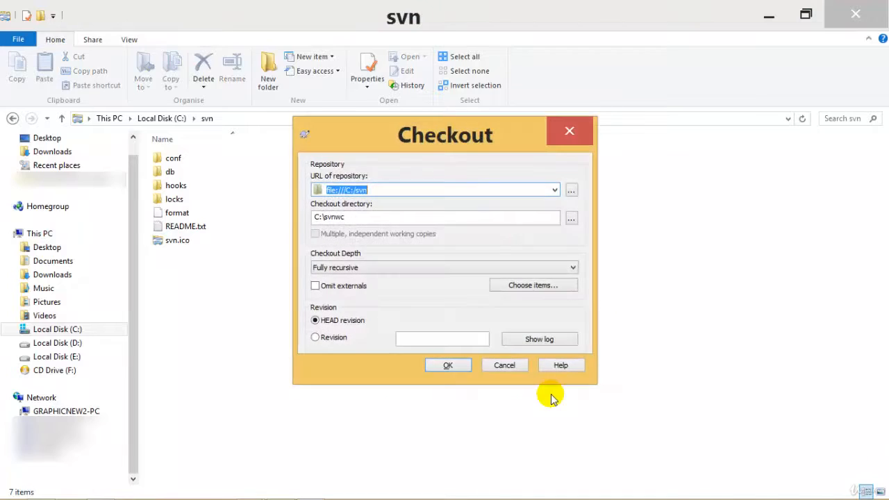
{"action": "left_click", "coordinate": [447, 365]}
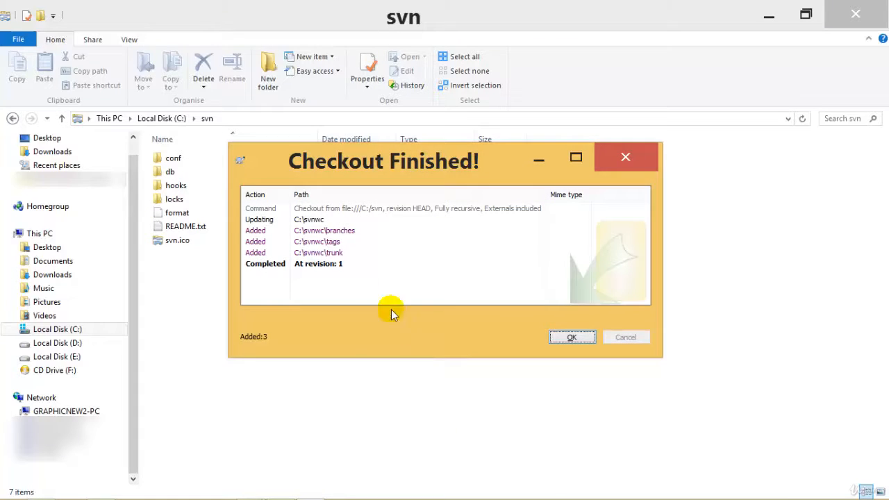
{"action": "left_click", "coordinate": [329, 234]}
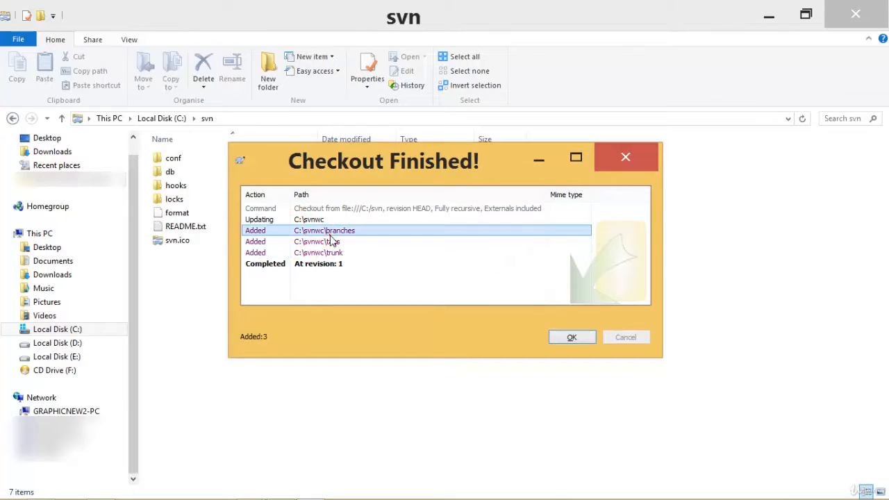
{"action": "left_click", "coordinate": [333, 243]}
{"action": "left_click", "coordinate": [335, 253]}
{"action": "left_click", "coordinate": [567, 338]}
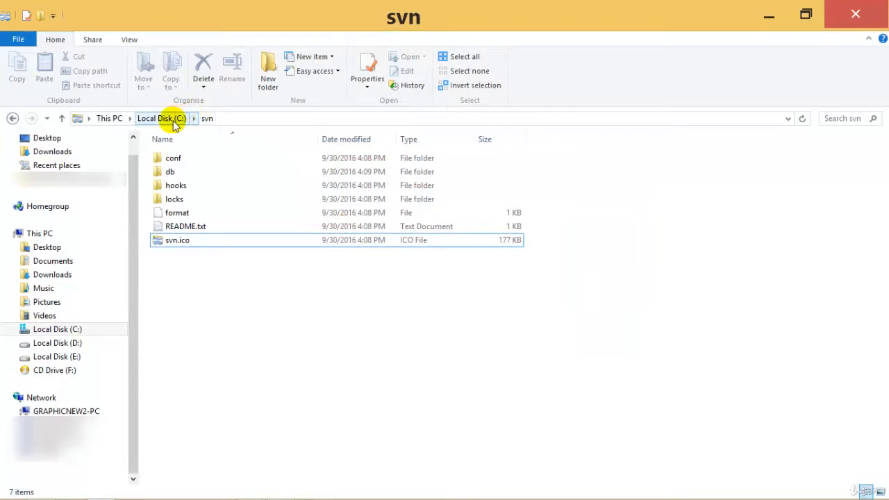
Step: Examine the branches, tags and trunk folders inside the svnwc working copy on Local Disk (C:)
{"action": "left_click", "coordinate": [175, 121]}
{"action": "left_click", "coordinate": [167, 286]}
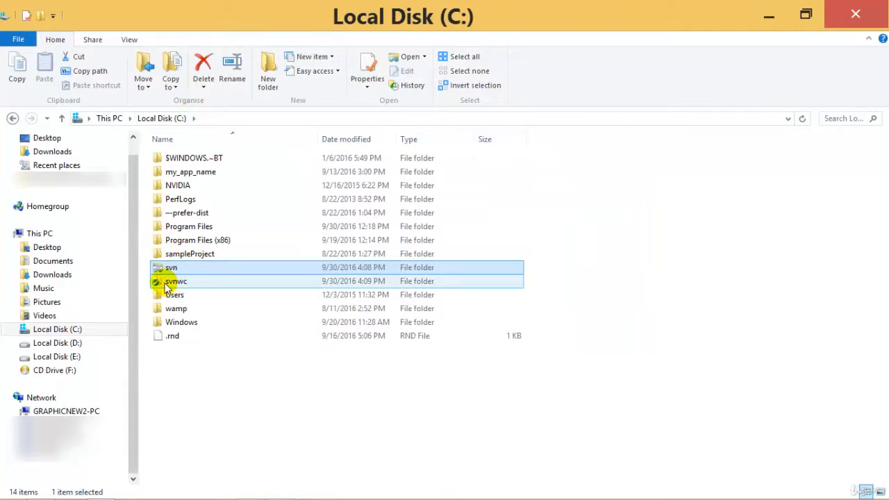
{"action": "double_click", "coordinate": [204, 284]}
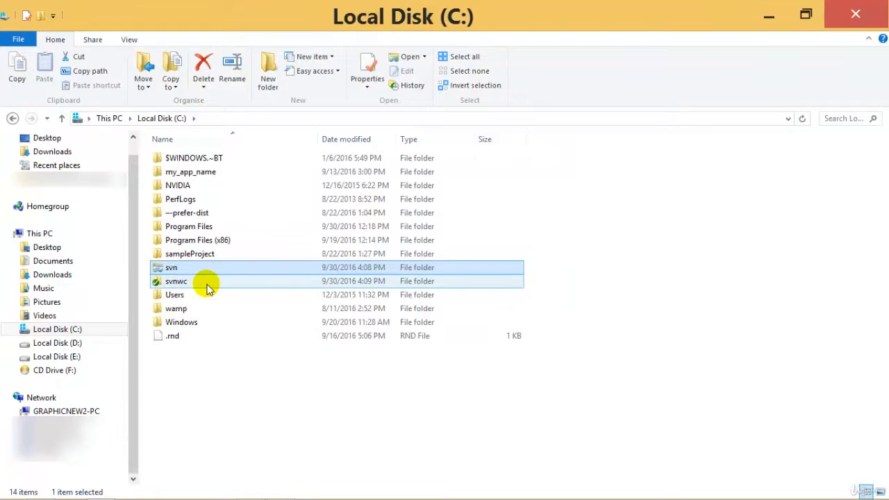
{"action": "left_click", "coordinate": [190, 159]}
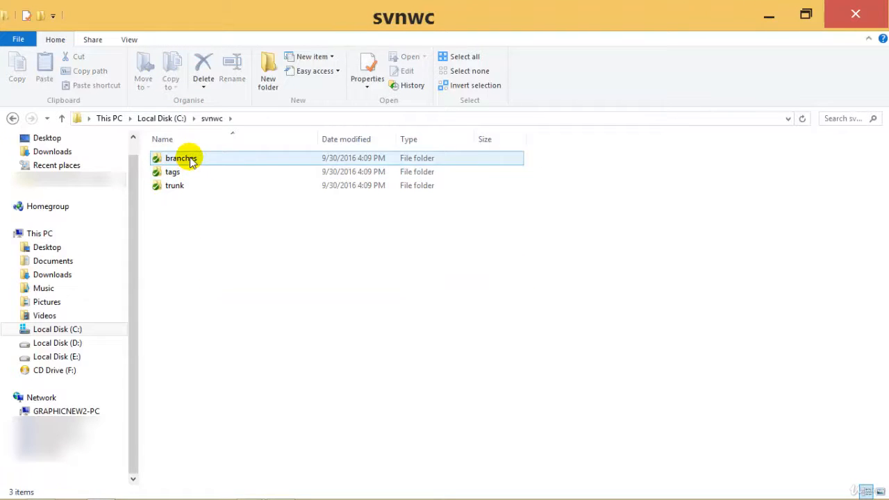
{"action": "double_click", "coordinate": [190, 160]}
{"action": "left_click", "coordinate": [209, 119]}
{"action": "left_click", "coordinate": [200, 175]}
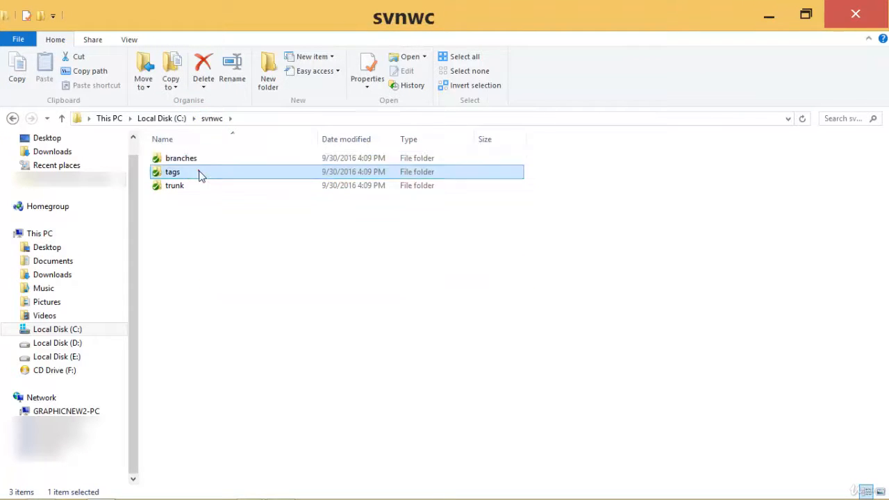
{"action": "double_click", "coordinate": [199, 176]}
{"action": "left_click", "coordinate": [230, 118]}
{"action": "left_click", "coordinate": [213, 118]}
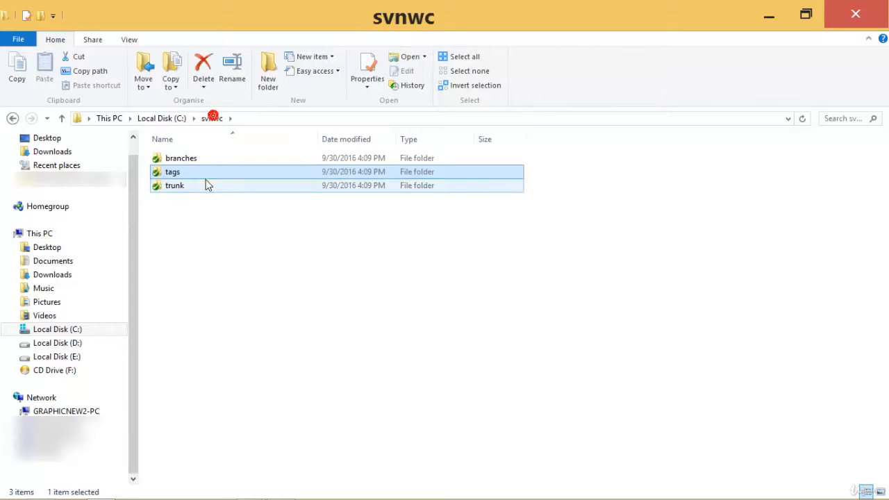
{"action": "double_click", "coordinate": [205, 185]}
{"action": "left_click", "coordinate": [213, 118]}
{"action": "left_click", "coordinate": [210, 173]}
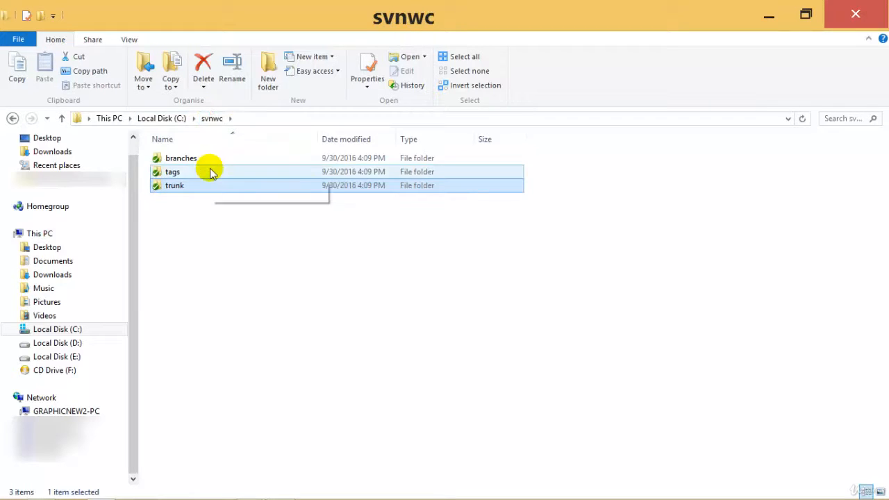
{"action": "left_click", "coordinate": [183, 118]}
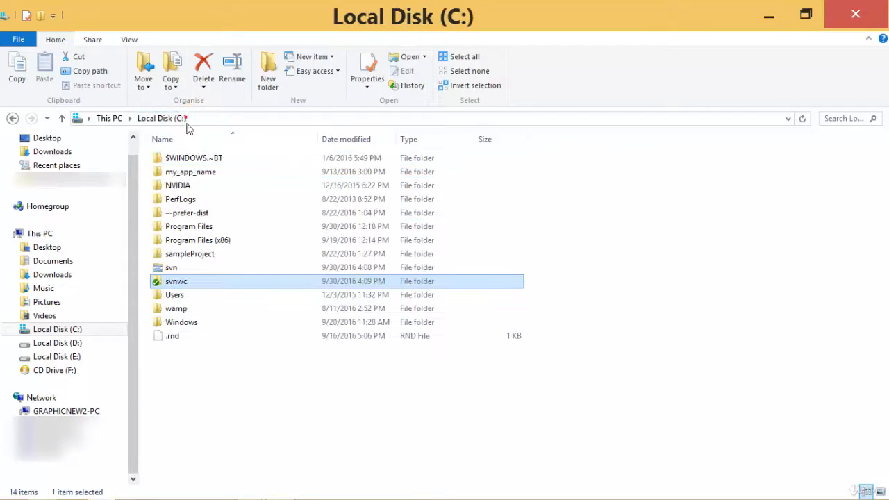
{"action": "double_click", "coordinate": [195, 282]}
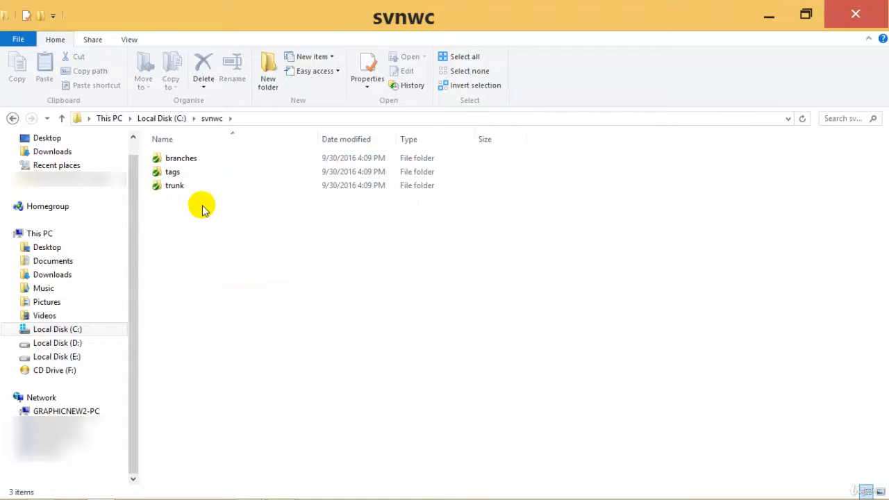
Step: Create a new text document named demo.txt inside the branches folder of the svnwc working copy
{"action": "double_click", "coordinate": [173, 157]}
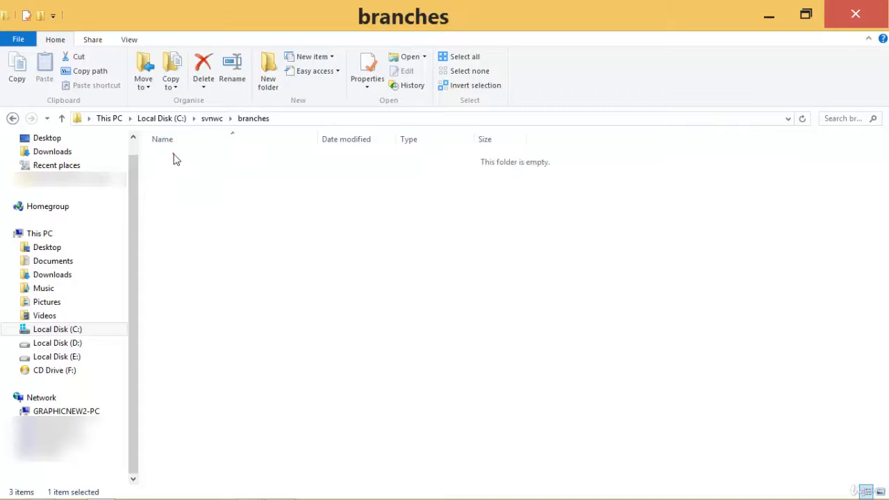
{"action": "right_click", "coordinate": [231, 168]}
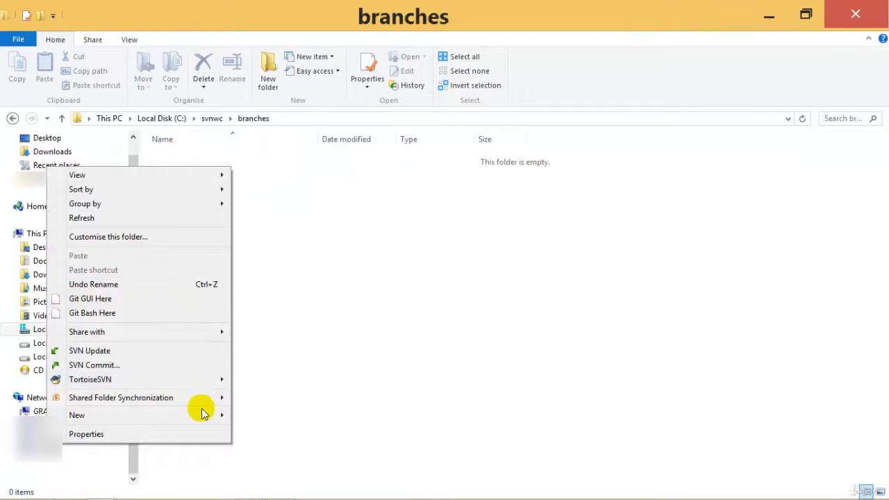
{"action": "mouse_move", "coordinate": [215, 414]}
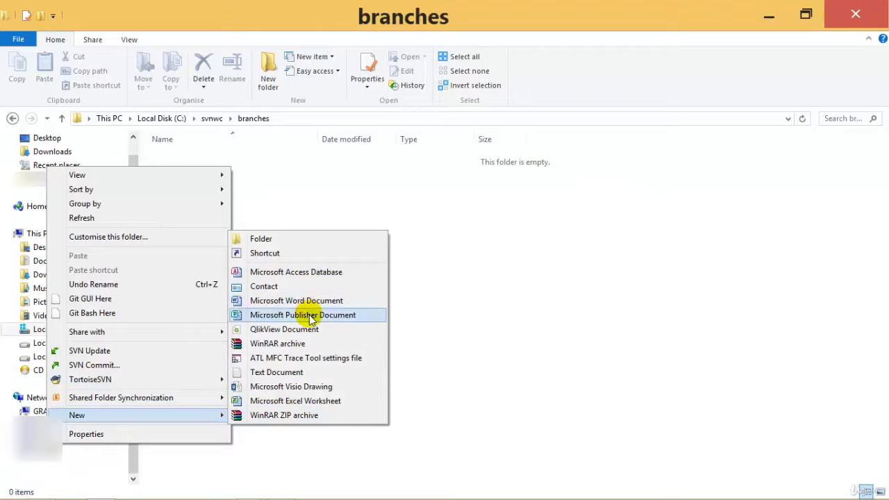
{"action": "left_click", "coordinate": [314, 373]}
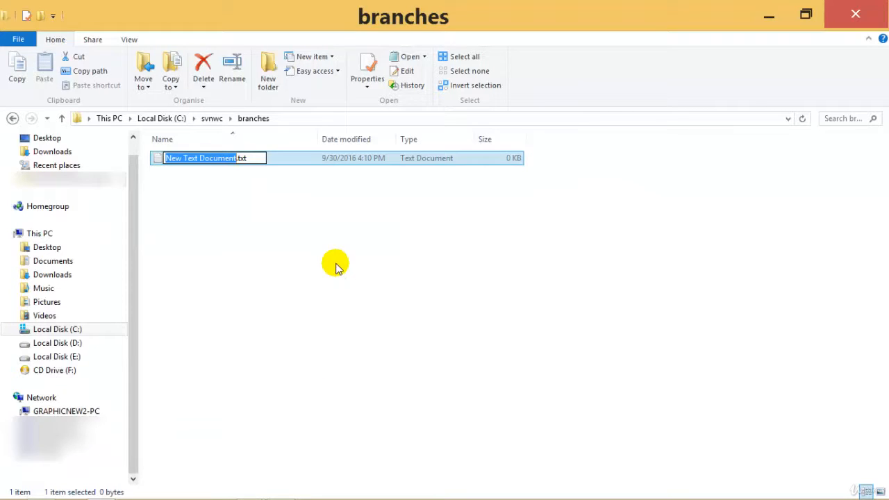
{"action": "type", "text": "demo"}
{"action": "key", "text": "Return"}
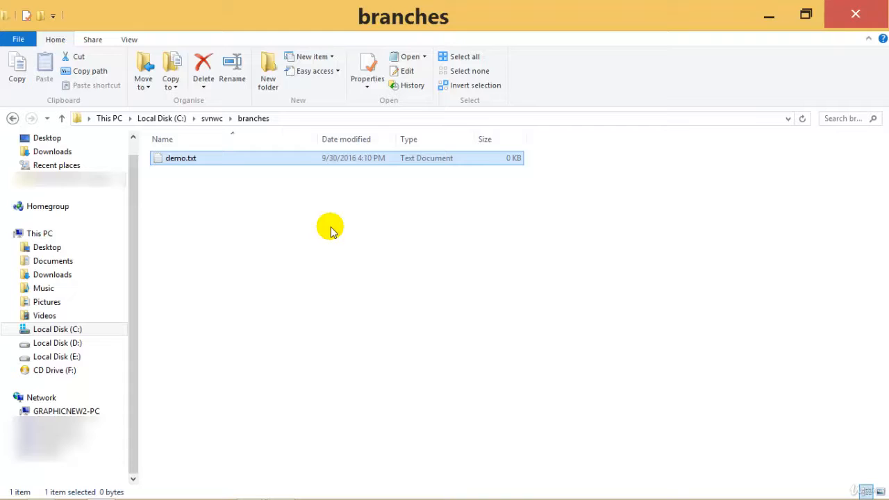
Step: Write "-- This is demo text file for svn ---" in demo.txt, save the file and close it
{"action": "double_click", "coordinate": [292, 160]}
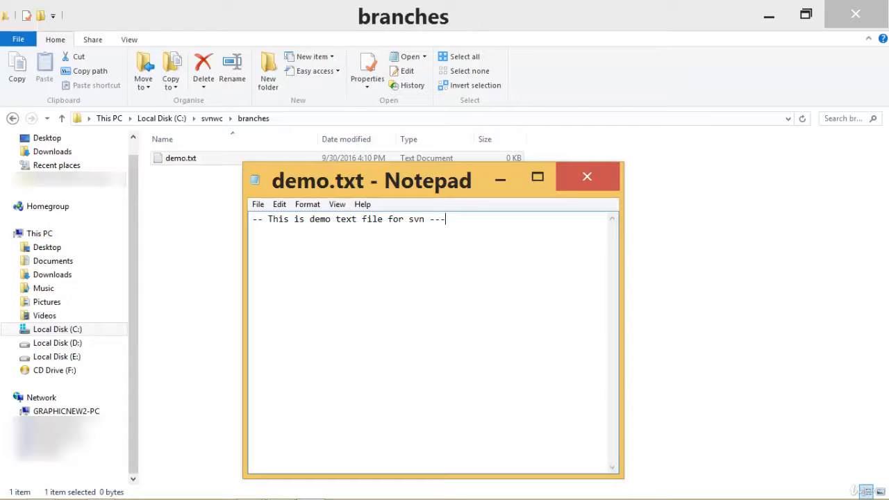
{"action": "left_click", "coordinate": [263, 205]}
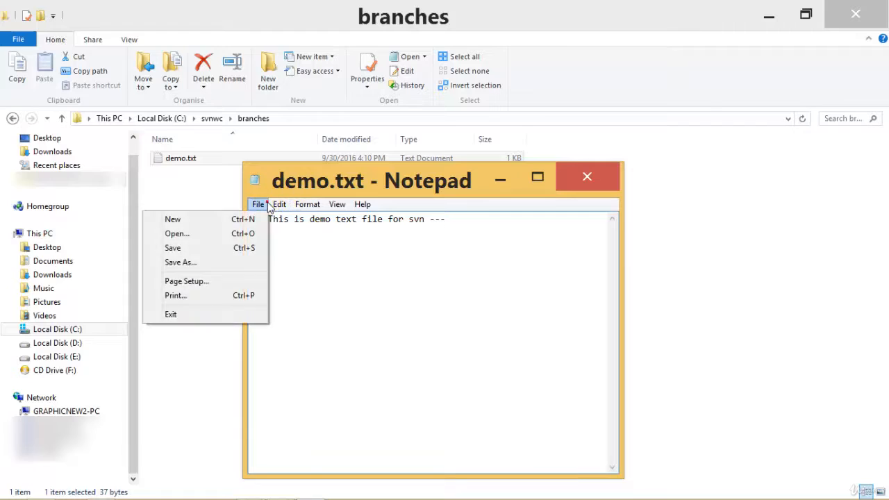
{"action": "left_click", "coordinate": [247, 250]}
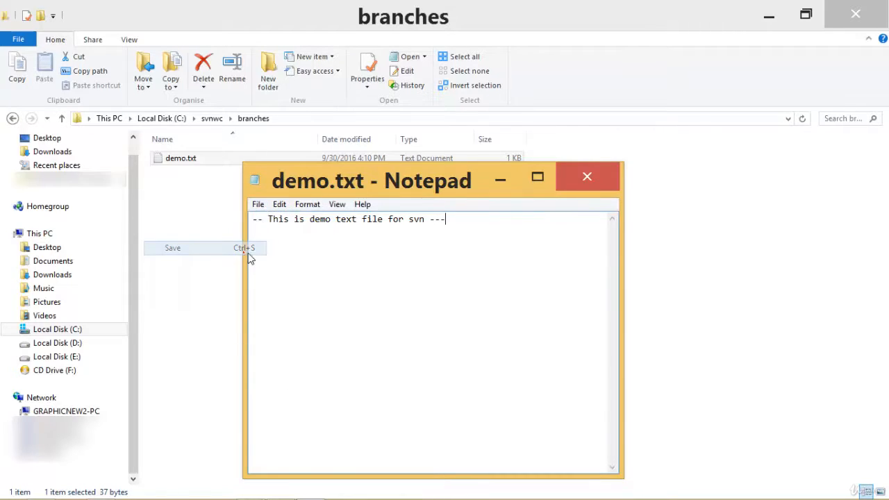
{"action": "left_click", "coordinate": [576, 179]}
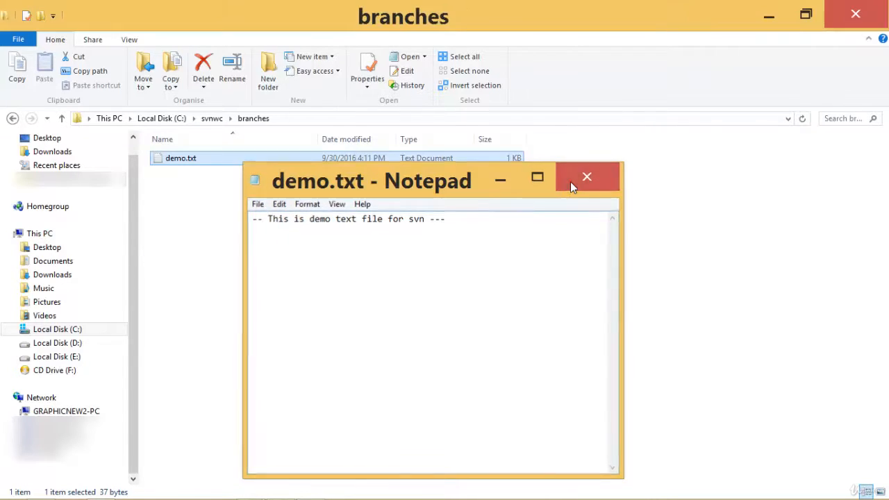
Step: Add demo.txt to SVN version control and commit it with the message "New file added inside the branch folder"
{"action": "right_click", "coordinate": [420, 164]}
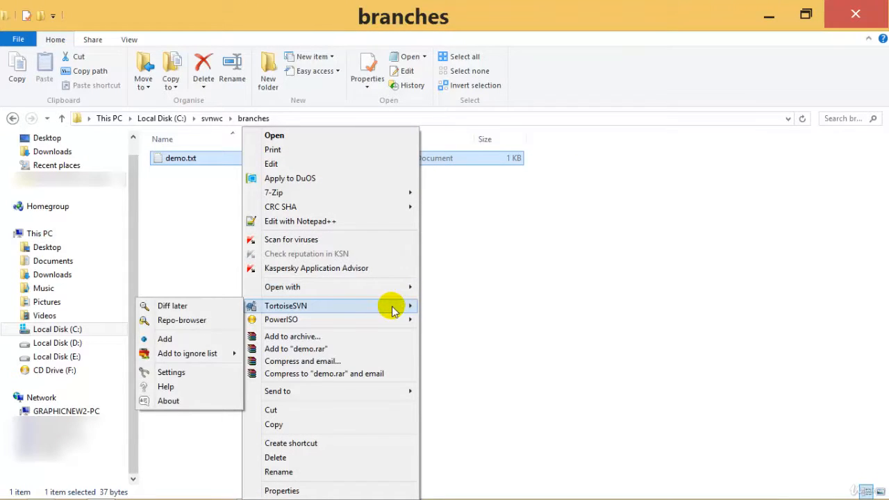
{"action": "left_click", "coordinate": [174, 339]}
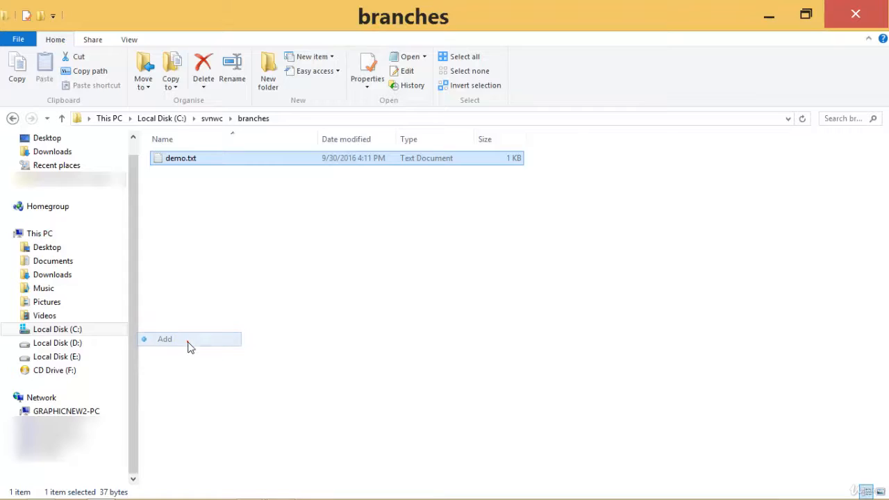
{"action": "right_click", "coordinate": [250, 159]}
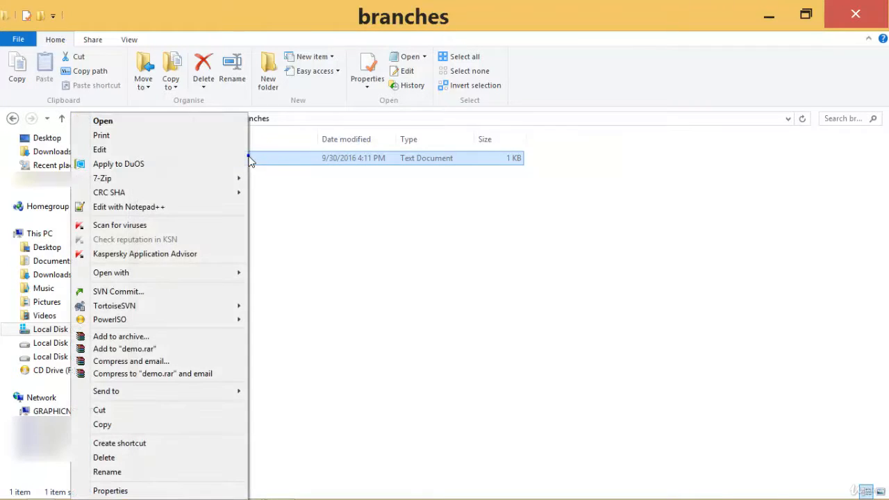
{"action": "mouse_move", "coordinate": [204, 307]}
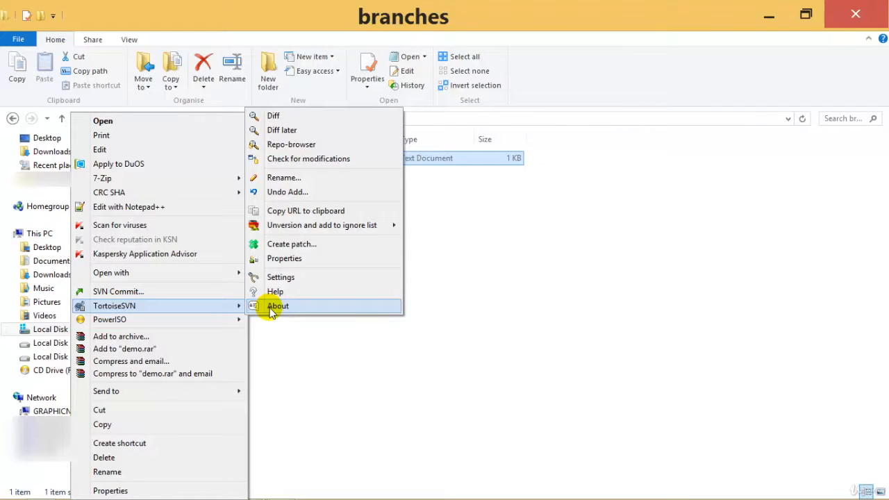
{"action": "left_click", "coordinate": [186, 293]}
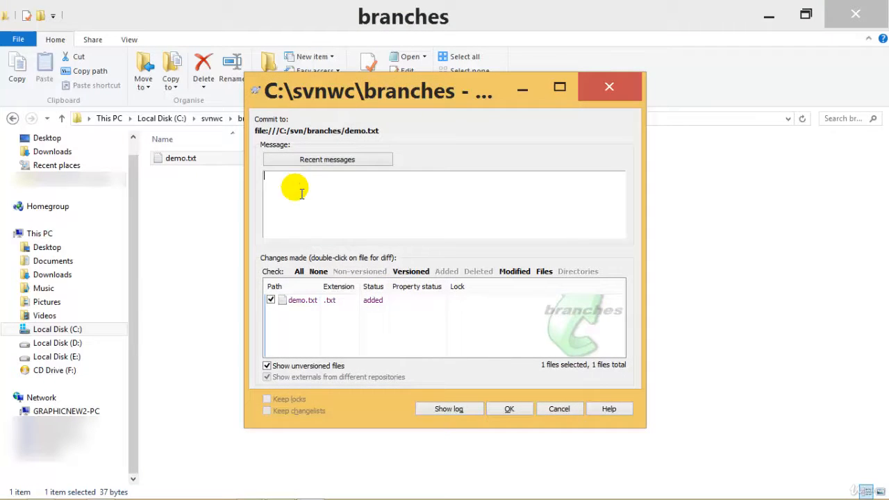
{"action": "left_click", "coordinate": [295, 188]}
{"action": "type", "text": "New"}
{"action": "type", "text": "file added inside the branch folder"}
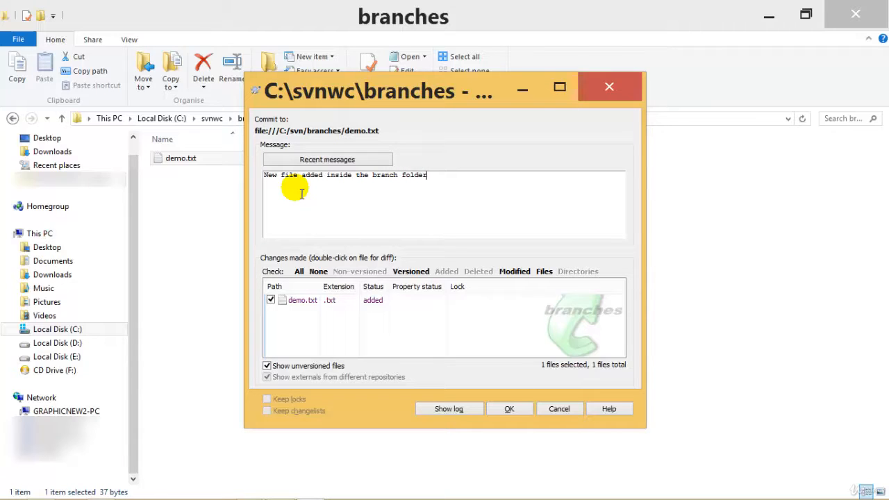
{"action": "left_click", "coordinate": [499, 409]}
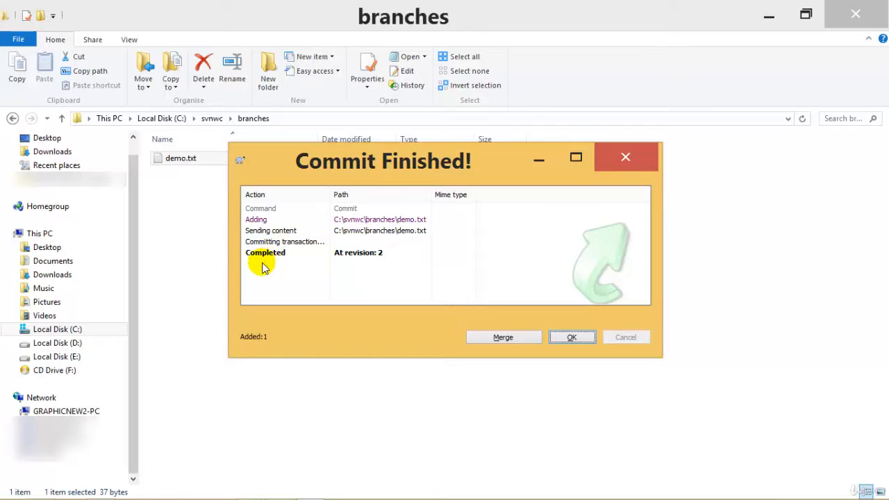
{"action": "left_click", "coordinate": [568, 338]}
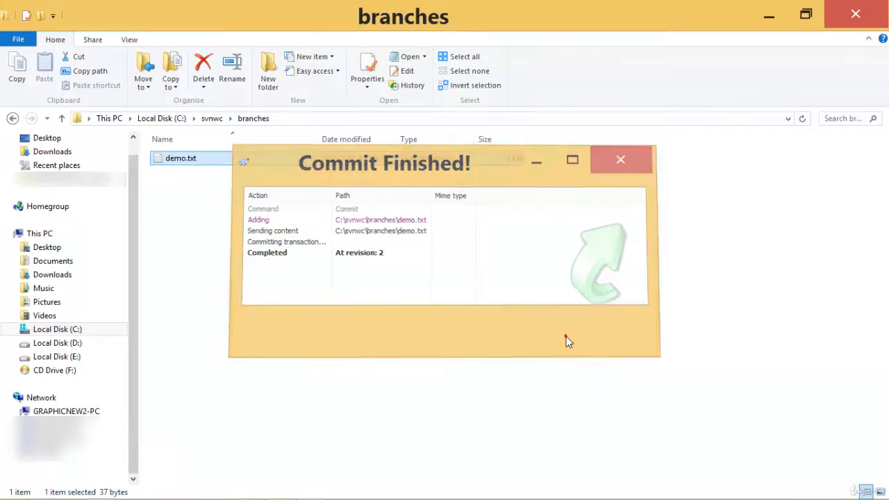
Step: Go up to svnwc and reopen the branches folder to check the SVN status icon of demo.txt
{"action": "left_click", "coordinate": [212, 118]}
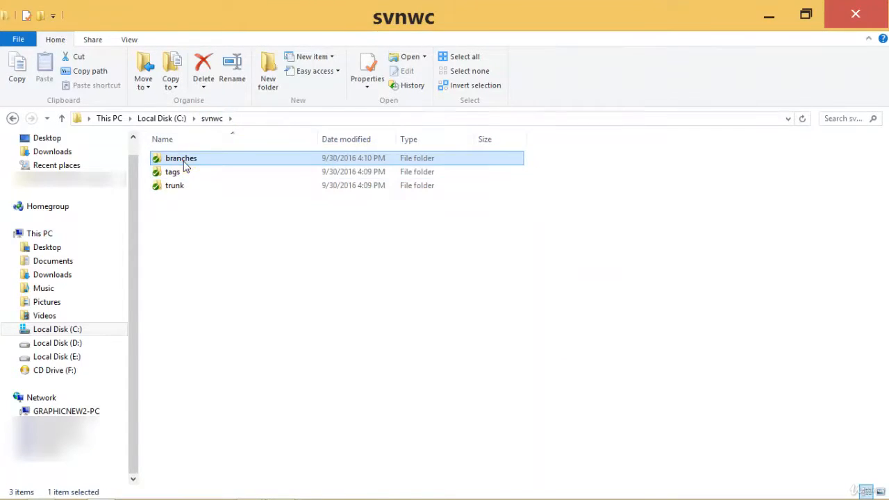
{"action": "double_click", "coordinate": [184, 161]}
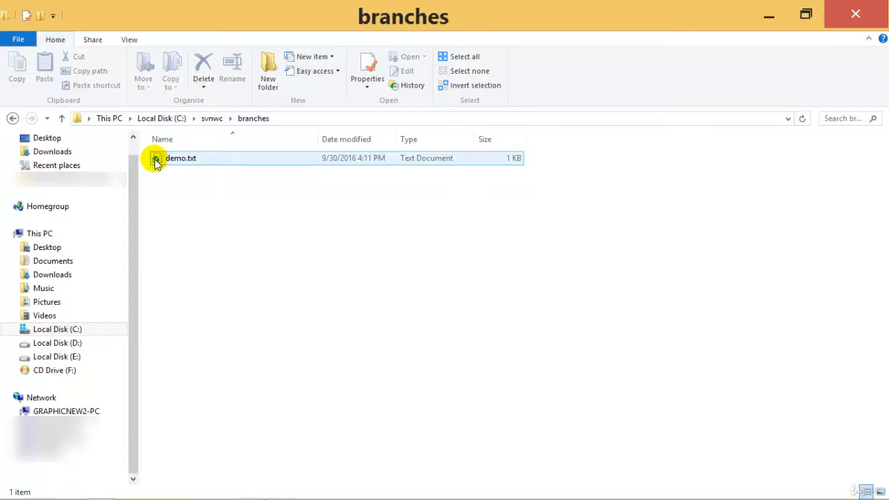
{"action": "left_click", "coordinate": [298, 191]}
{"action": "left_click", "coordinate": [202, 159]}
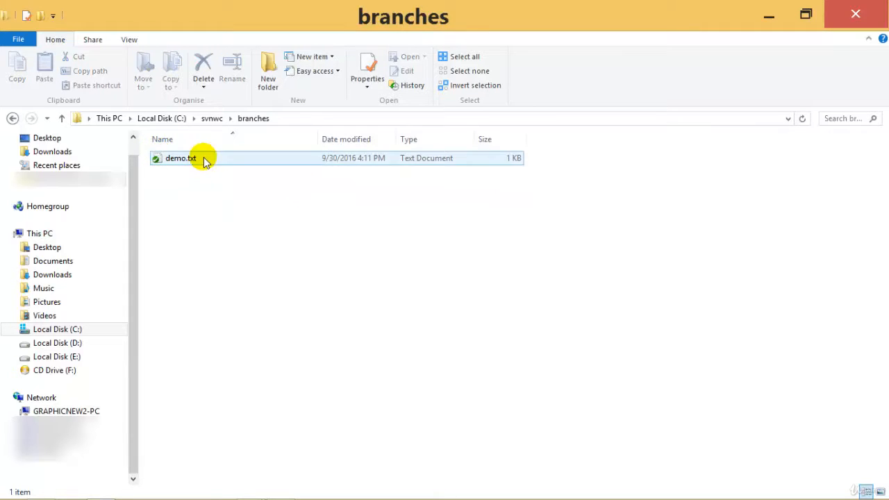
Step: Open demo.txt, append the line "author name" after two blank lines, save the change and close the file
{"action": "right_click", "coordinate": [204, 158]}
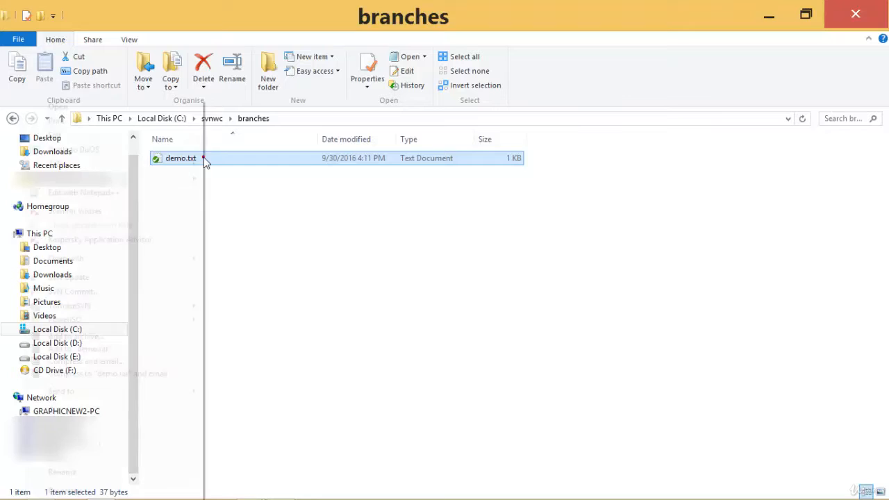
{"action": "left_click", "coordinate": [332, 158]}
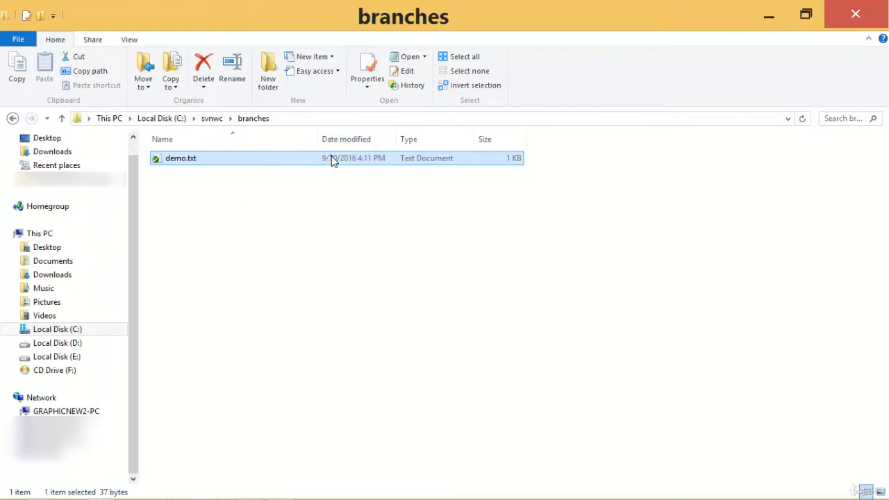
{"action": "right_click", "coordinate": [332, 158]}
{"action": "left_click", "coordinate": [275, 111]}
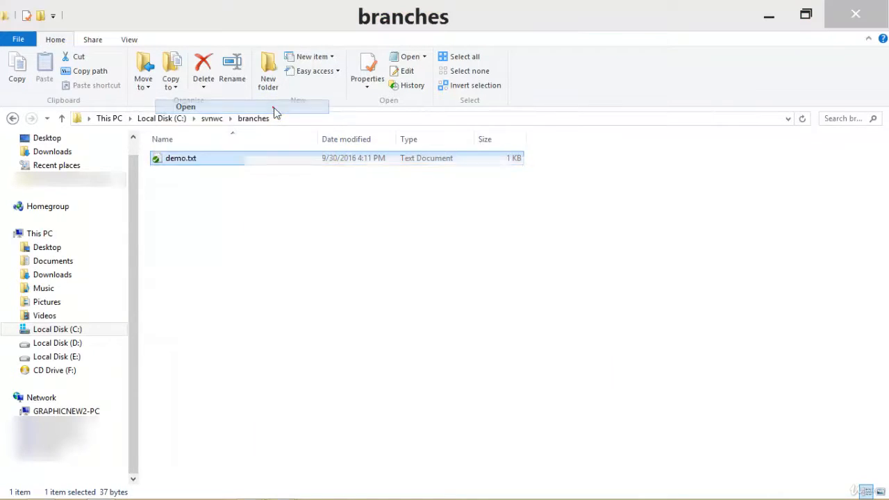
{"action": "left_click", "coordinate": [477, 229]}
{"action": "key", "text": "Return"}
{"action": "key", "text": "Return"}
{"action": "key", "text": "Return"}
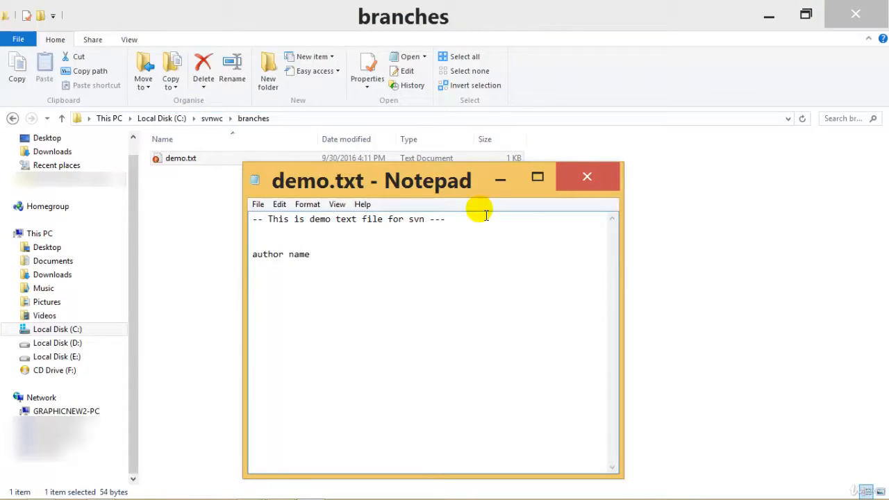
{"action": "left_click", "coordinate": [588, 176]}
Step: Commit the modified demo.txt to the repository with the message "changes"
{"action": "left_click", "coordinate": [199, 161]}
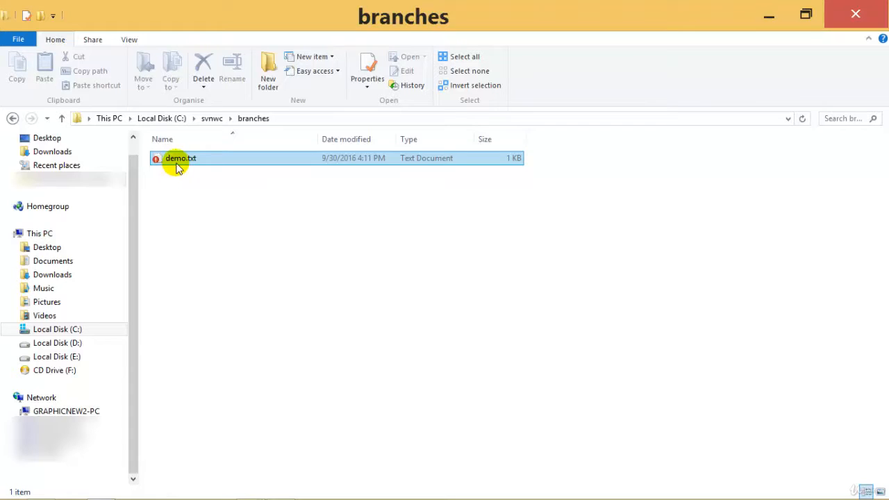
{"action": "right_click", "coordinate": [177, 163]}
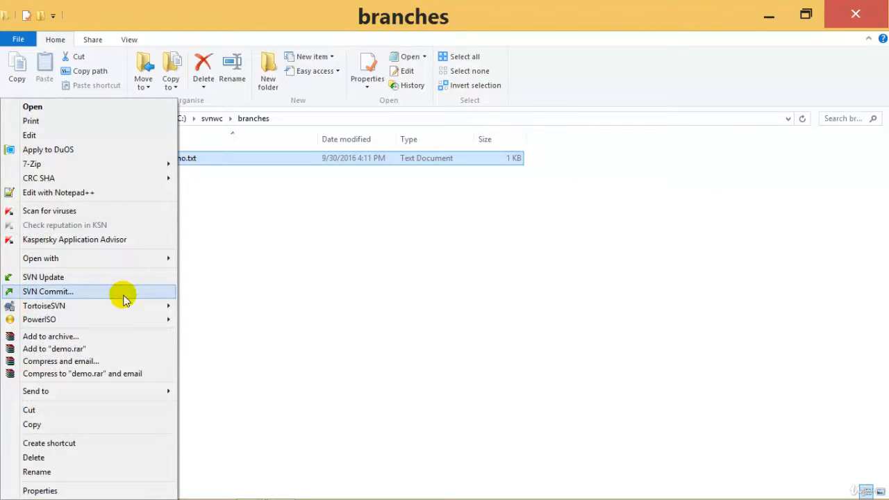
{"action": "left_click", "coordinate": [119, 295]}
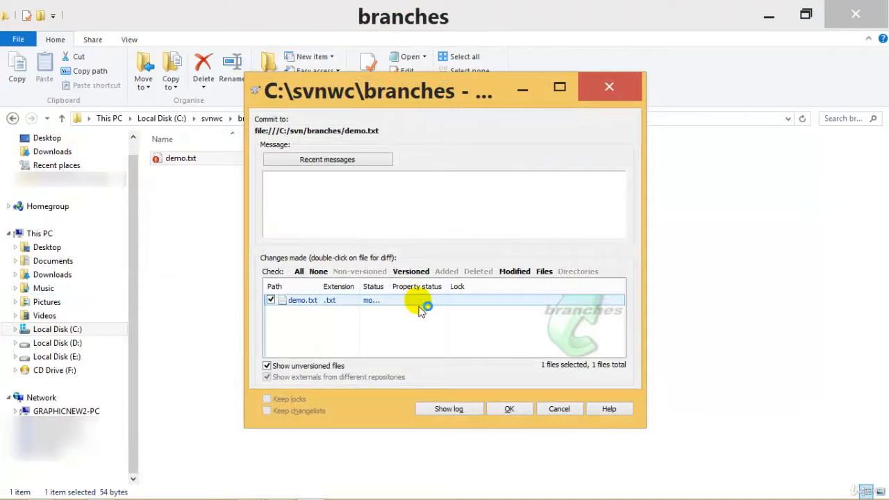
{"action": "type", "text": "changes"}
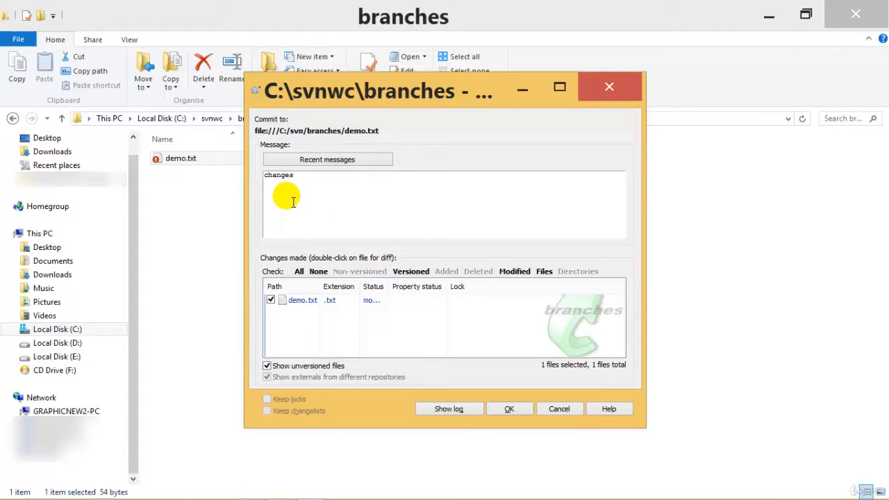
{"action": "left_click", "coordinate": [510, 410]}
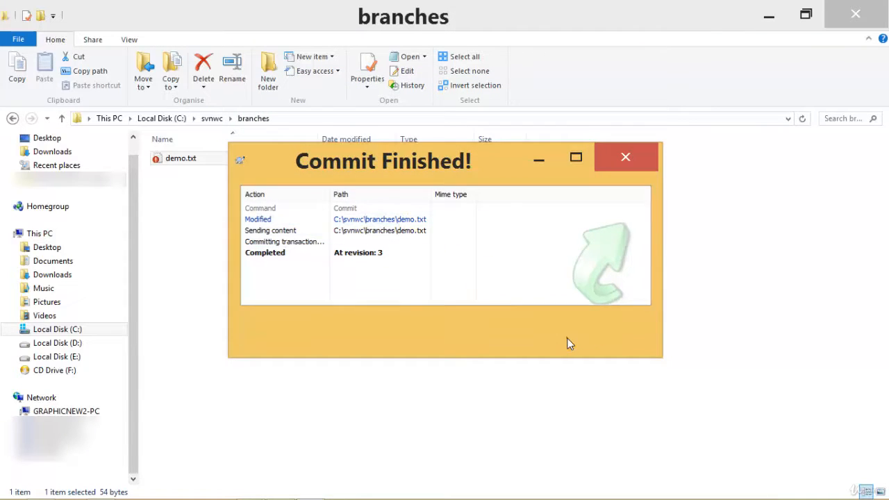
{"action": "left_click", "coordinate": [567, 338]}
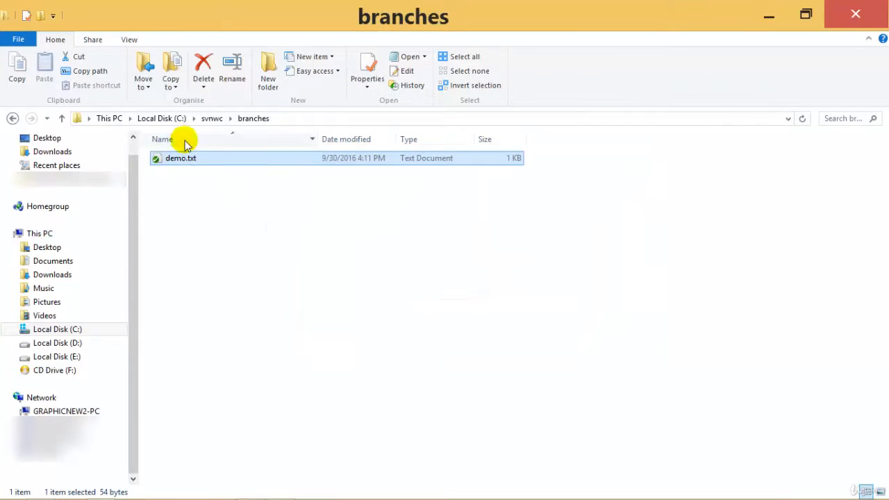
Step: Run an SVN update on demo.txt, review the reported revision and return to the svnwc folder
{"action": "right_click", "coordinate": [250, 158]}
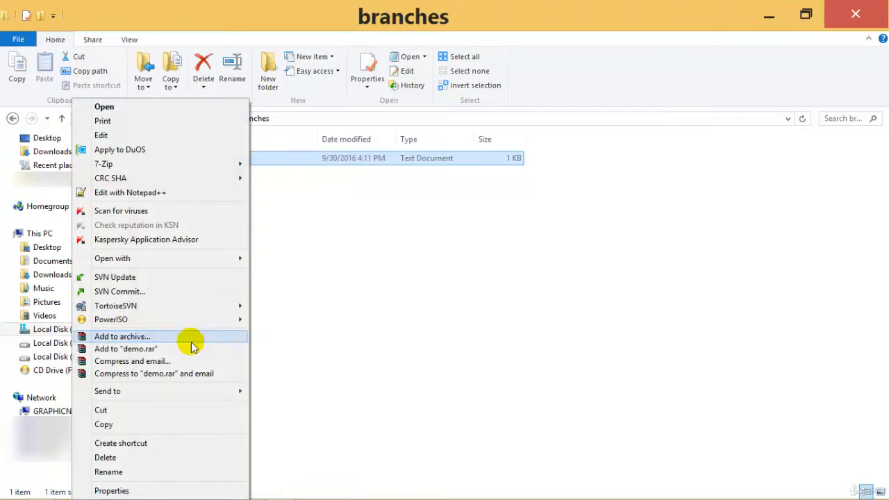
{"action": "left_click", "coordinate": [183, 278]}
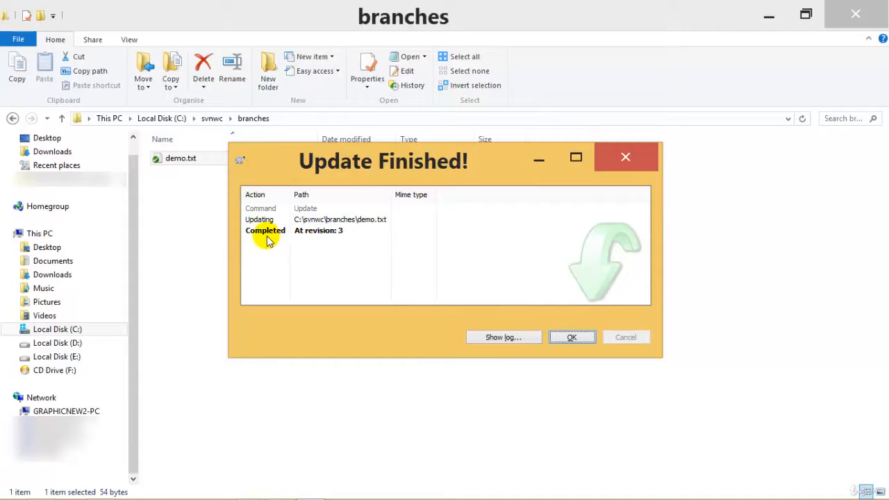
{"action": "left_click", "coordinate": [332, 236]}
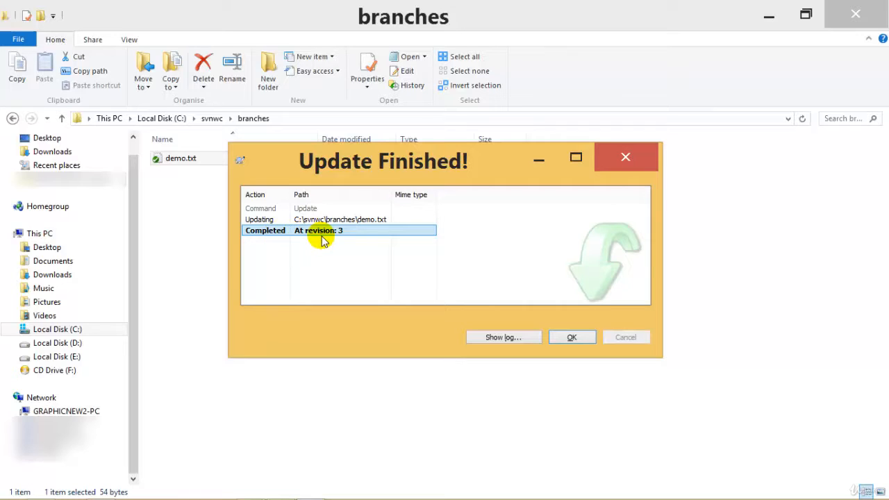
{"action": "left_click", "coordinate": [564, 337]}
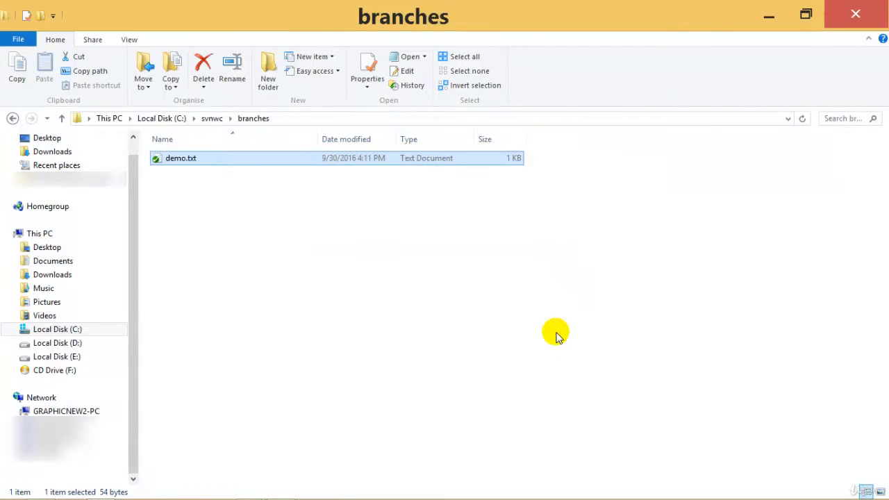
{"action": "left_click", "coordinate": [216, 119]}
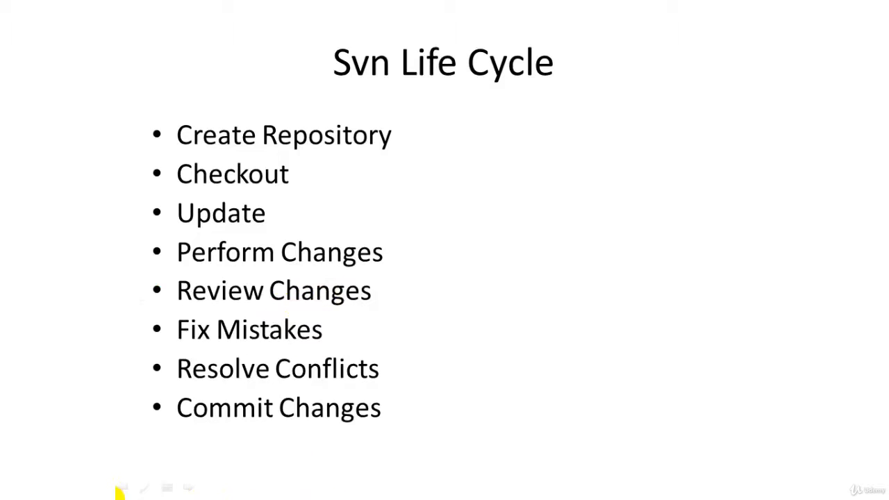
Step: Switch to File Explorer, show the SVN log of the branches folder and enlarge its revision list
{"action": "key", "text": "alt+Tab"}
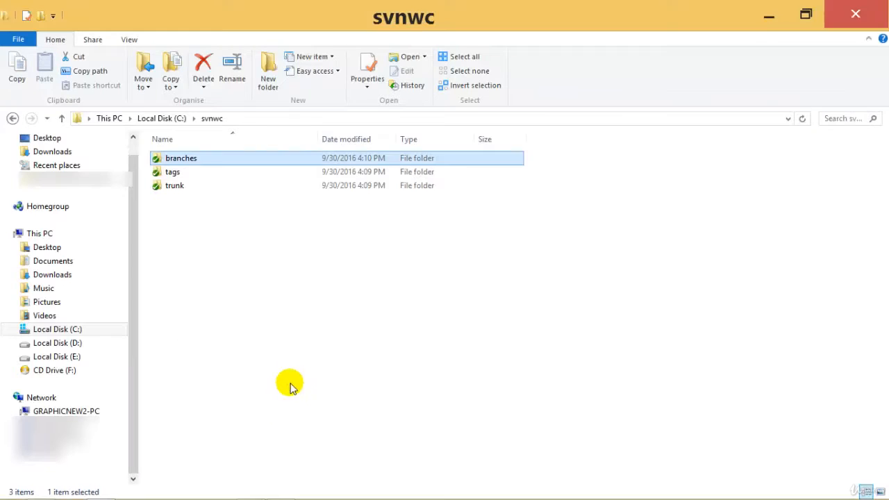
{"action": "right_click", "coordinate": [269, 164]}
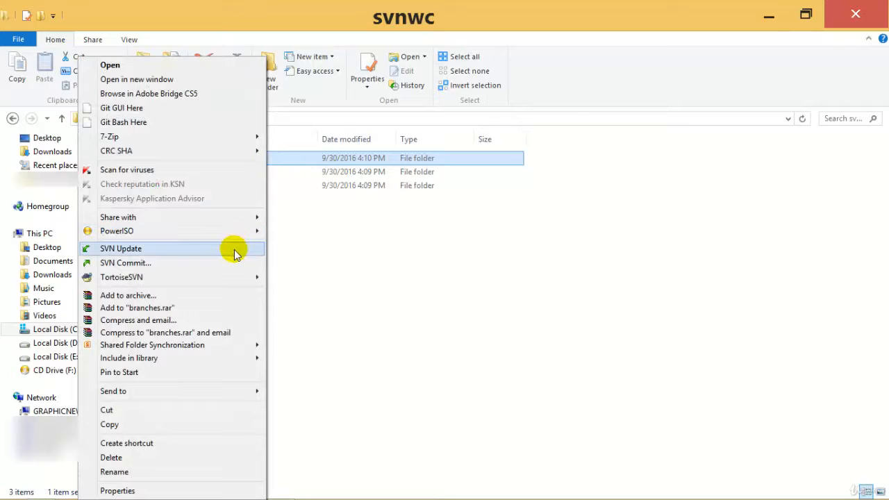
{"action": "mouse_move", "coordinate": [222, 281]}
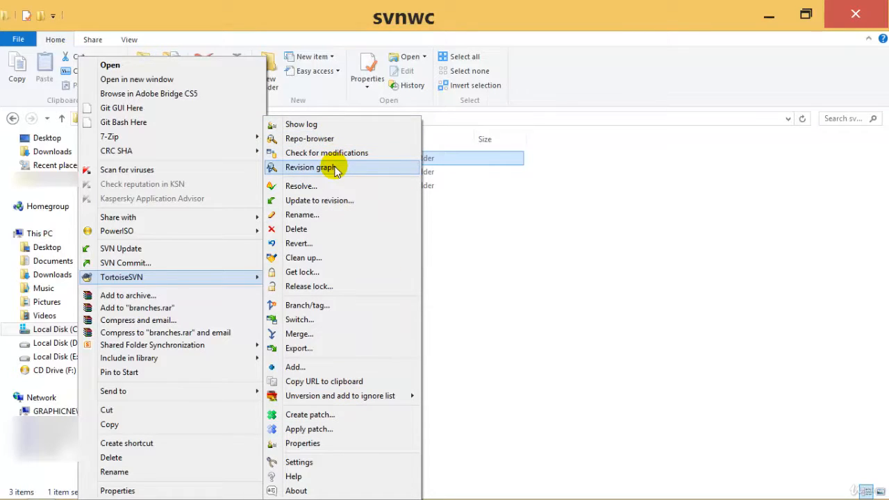
{"action": "left_click", "coordinate": [329, 124]}
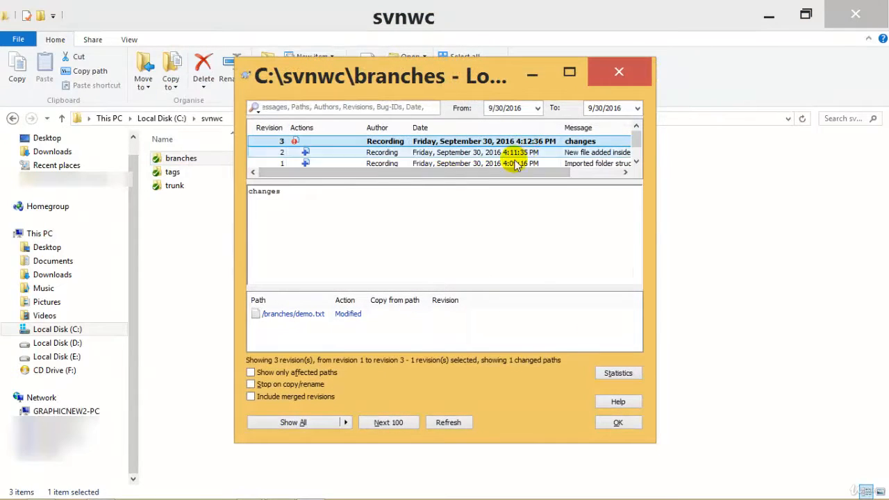
{"action": "left_click", "coordinate": [507, 193]}
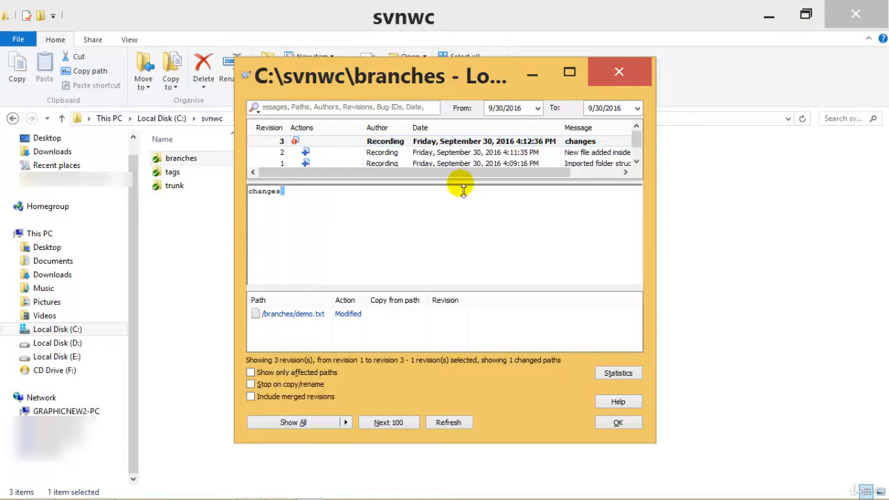
{"action": "left_click_drag", "start_coordinate": [428, 188], "coordinate": [478, 254]}
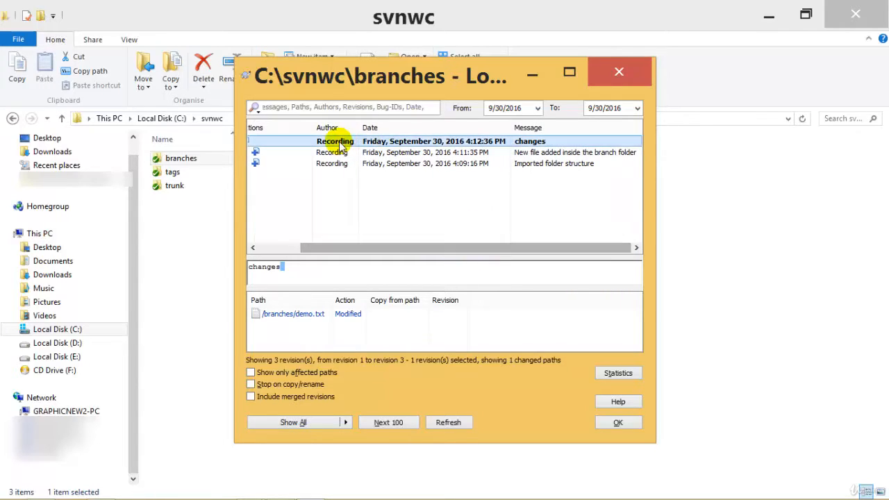
Step: Review the authors, dates, messages and changed path of the earlier revisions in the branches log, and close the log
{"action": "left_click", "coordinate": [338, 165]}
{"action": "left_click", "coordinate": [457, 154]}
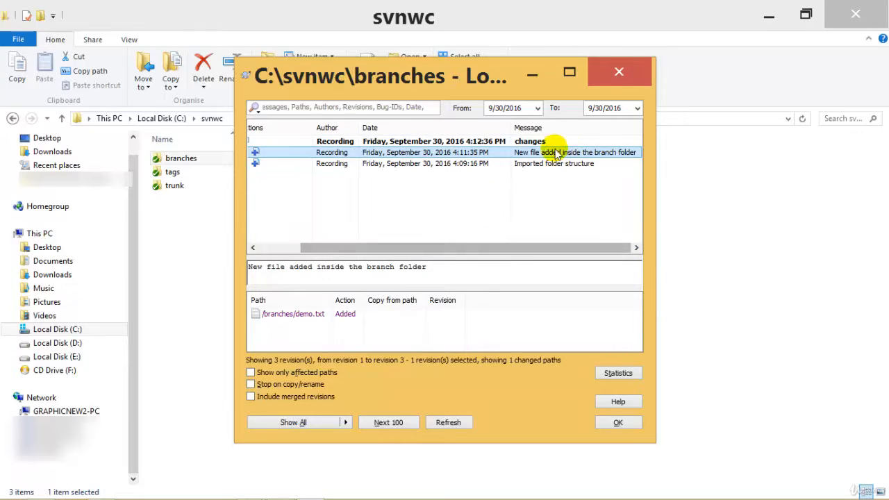
{"action": "left_click_drag", "start_coordinate": [417, 248], "coordinate": [542, 251]}
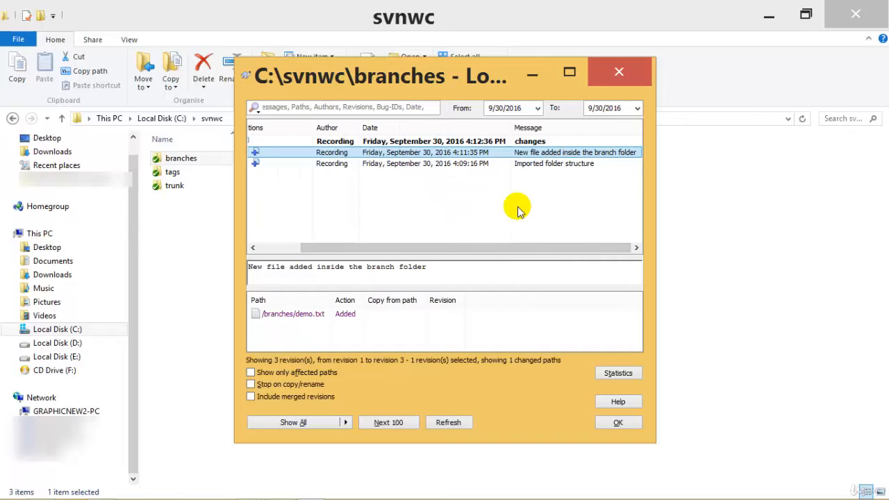
{"action": "left_click", "coordinate": [308, 313]}
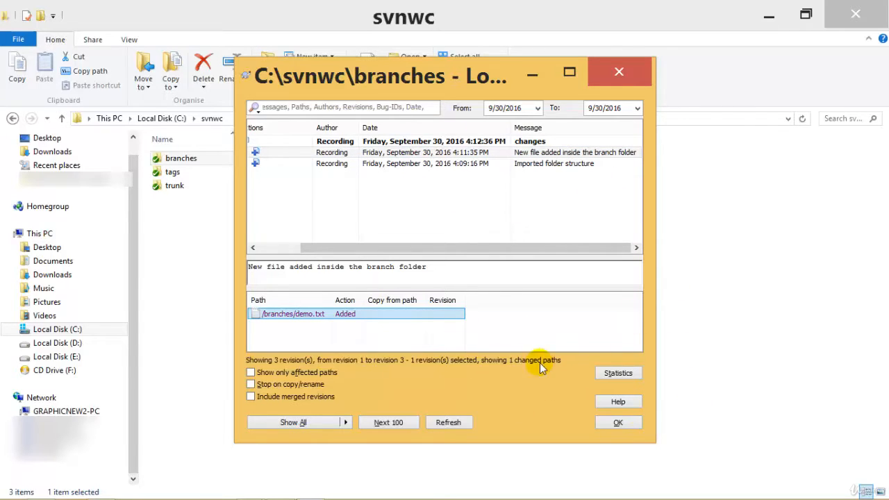
{"action": "left_click", "coordinate": [642, 67]}
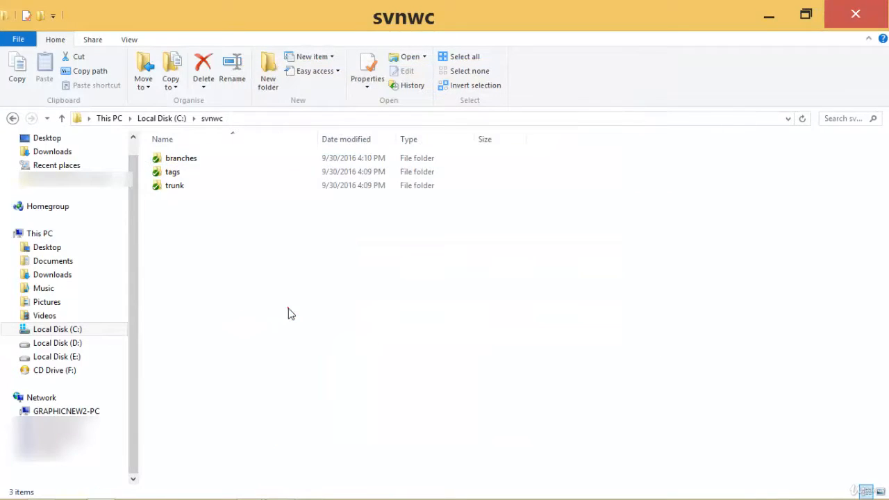
Step: Open the branches folder and examine the TortoiseSVN commands available for demo.txt, without running any
{"action": "left_click", "coordinate": [184, 157]}
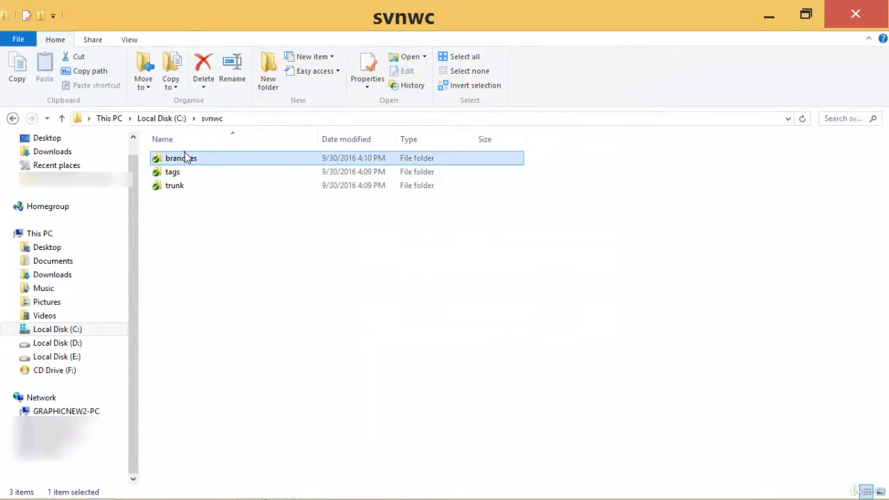
{"action": "double_click", "coordinate": [184, 158]}
{"action": "left_click", "coordinate": [185, 161]}
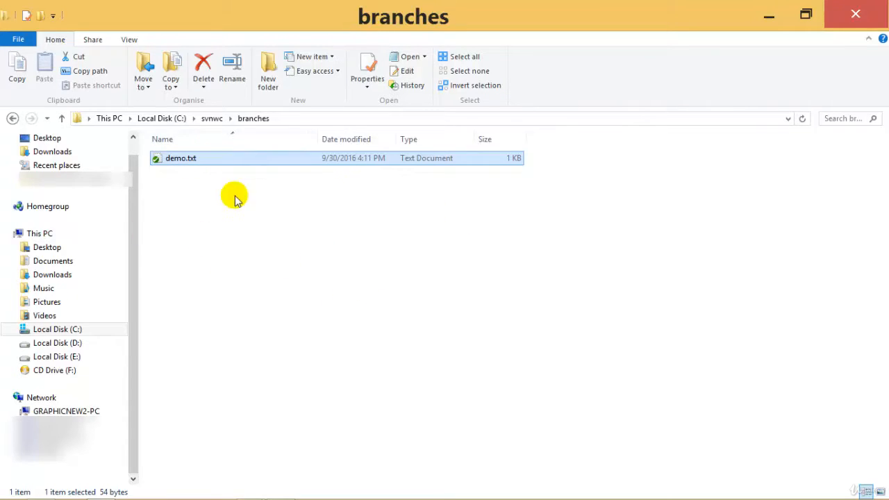
{"action": "right_click", "coordinate": [228, 158]}
{"action": "mouse_move", "coordinate": [159, 307]}
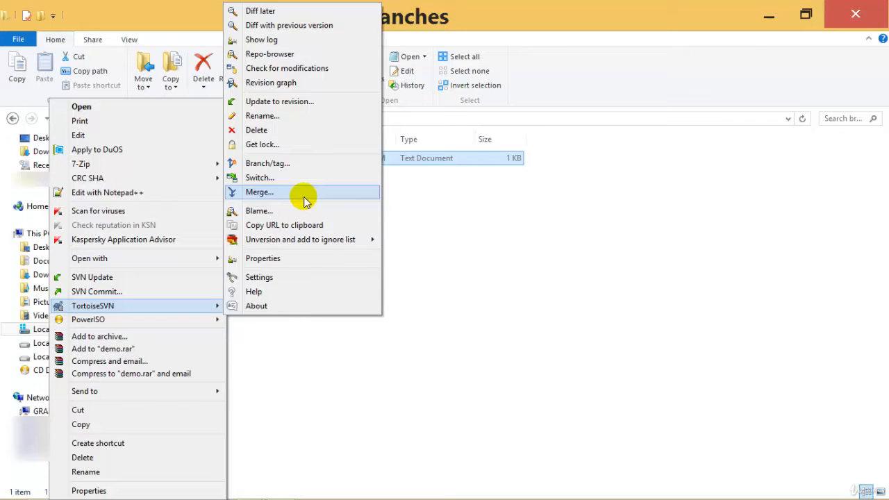
{"action": "left_click", "coordinate": [456, 232]}
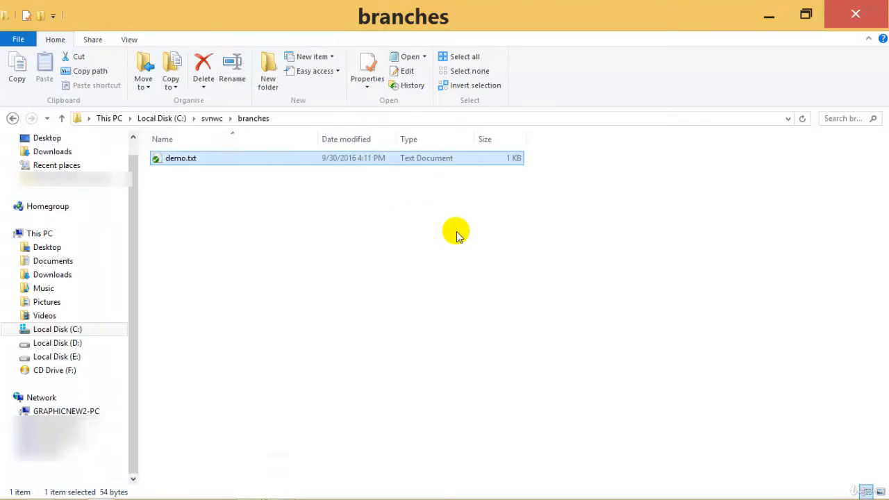
Step: Go back up to Local Disk (C:) and reopen the svnwc working copy folder
{"action": "left_click", "coordinate": [208, 123]}
{"action": "left_click", "coordinate": [178, 118]}
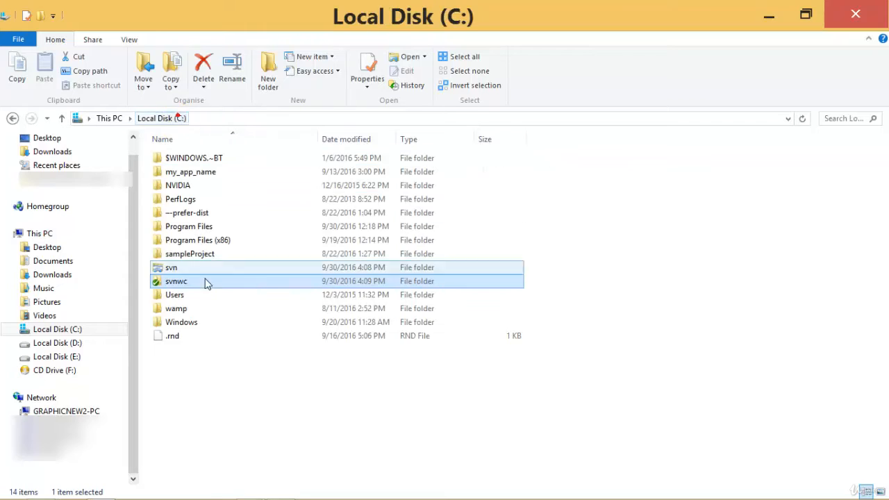
{"action": "double_click", "coordinate": [210, 283]}
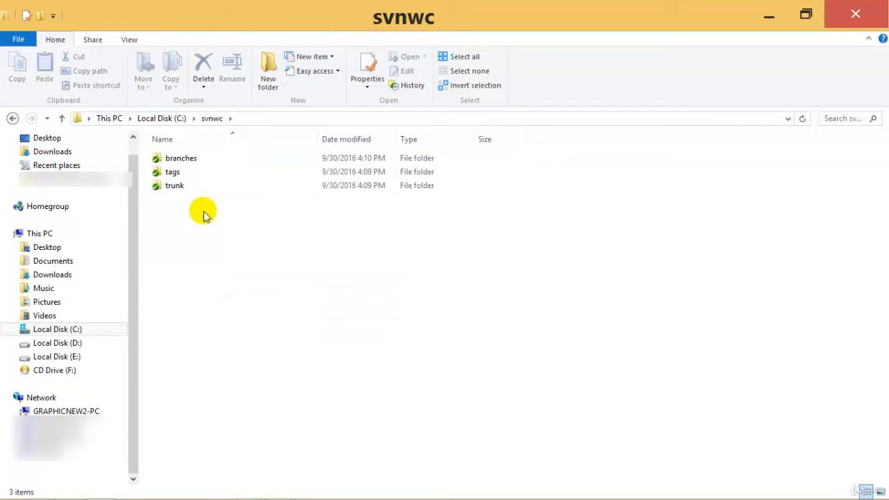